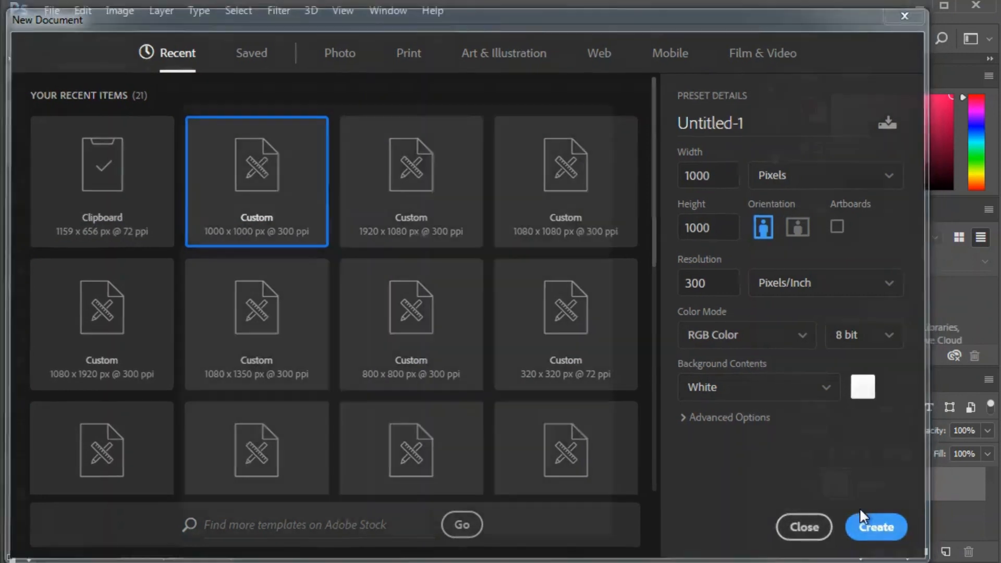
# Create a 1000 x 1000 px document at 300 ppi and bring the bottle image from 212121.jpg into it
pyautogui.click(153, 68)
pyautogui.moveTo(437, 321)
pyautogui.mouseDown()
pyautogui.moveTo(440, 277)
pyautogui.moveTo(346, 77)
pyautogui.moveTo(444, 324)
pyautogui.mouseUp()
pyautogui.click(684, 310)
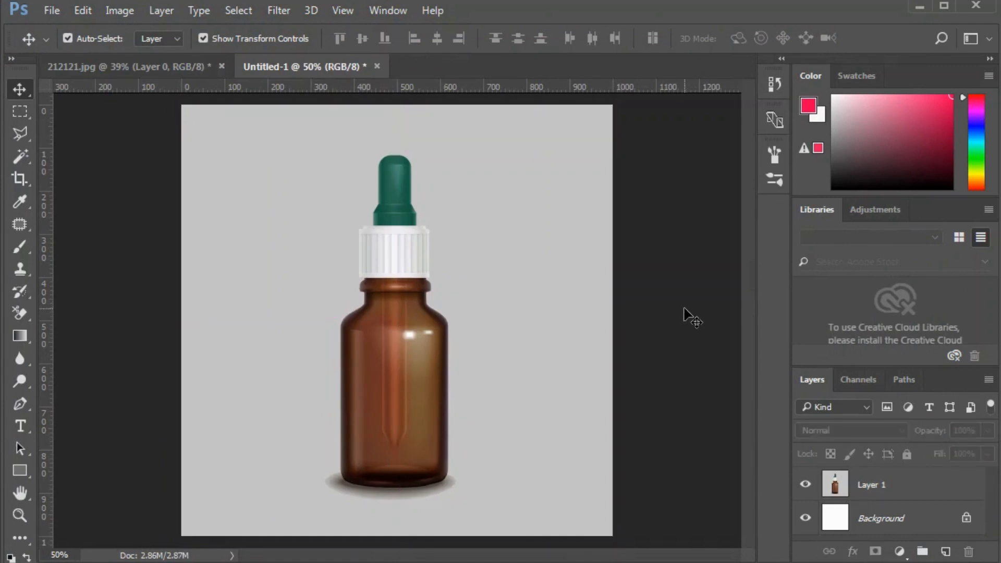
# Select the grey background around the bottle on Layer 1 with the Magic Wand
pyautogui.click(893, 492)
pyautogui.press('w')
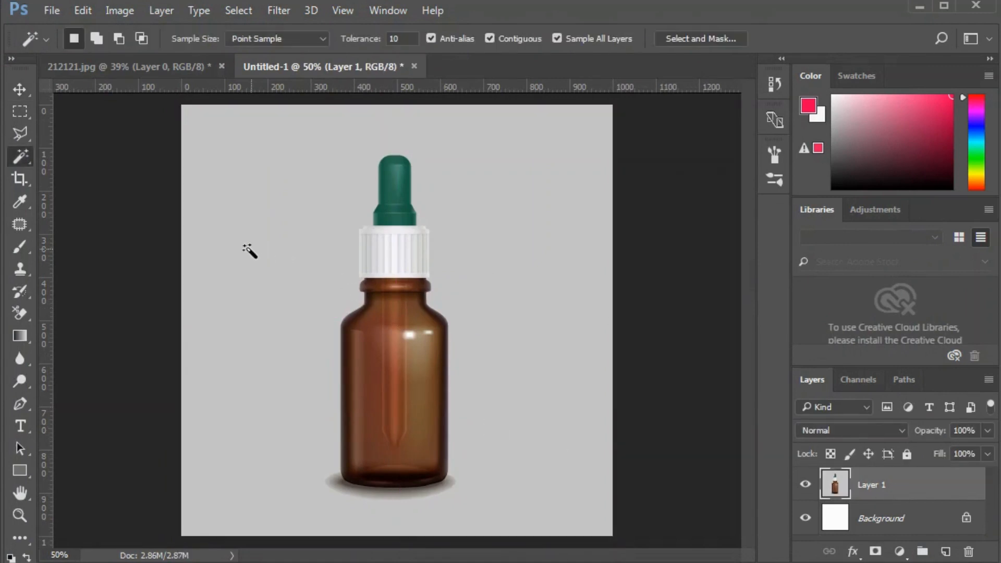
pyautogui.click(245, 249)
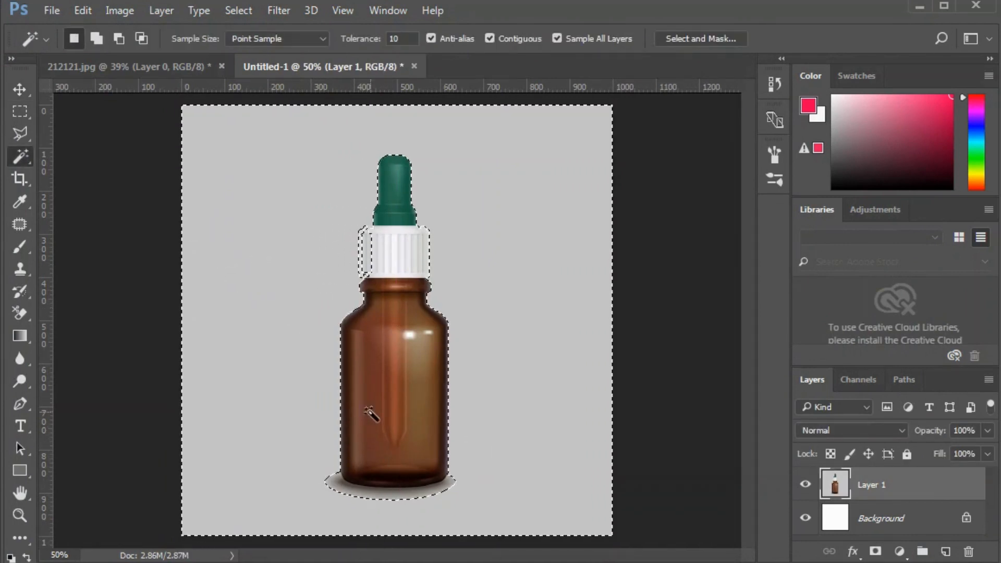
# Subtract the left part of the white cap from the background selection with the Polygonal Lasso, following the cap's outer edge
pyautogui.keyDown('alt'); pyautogui.scroll(3, 350, 287); pyautogui.keyUp('alt')
pyautogui.scroll(4, 351, 291)
pyautogui.press('l')
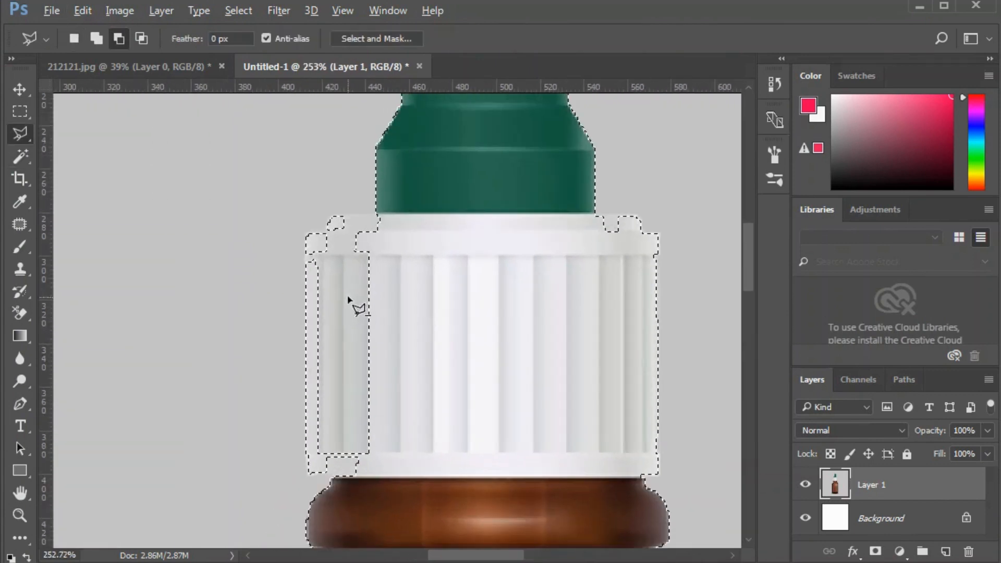
pyautogui.click(330, 213)
pyautogui.click(378, 214)
pyautogui.click(397, 246)
pyautogui.click(411, 389)
pyautogui.click(398, 462)
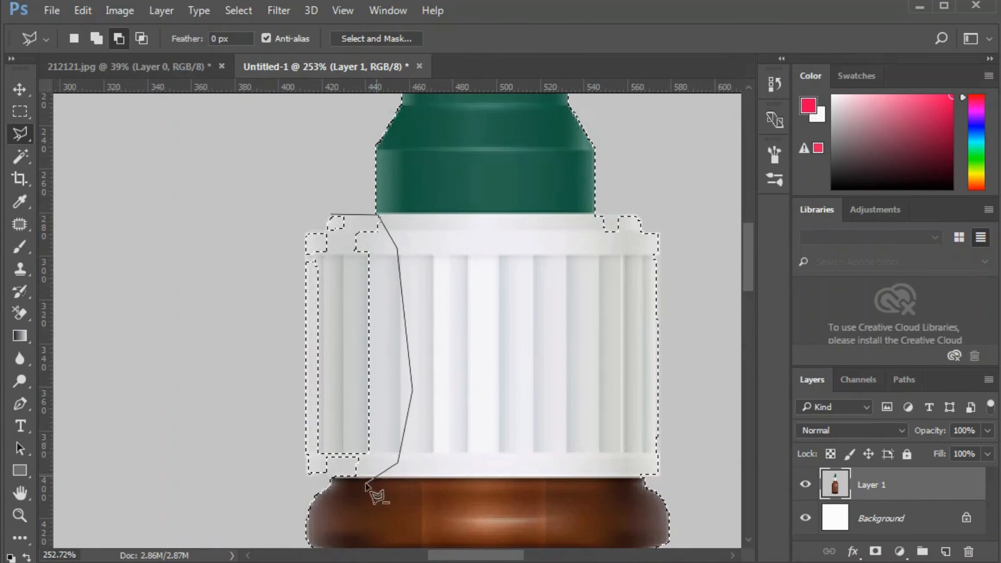
pyautogui.click(307, 474)
pyautogui.click(306, 232)
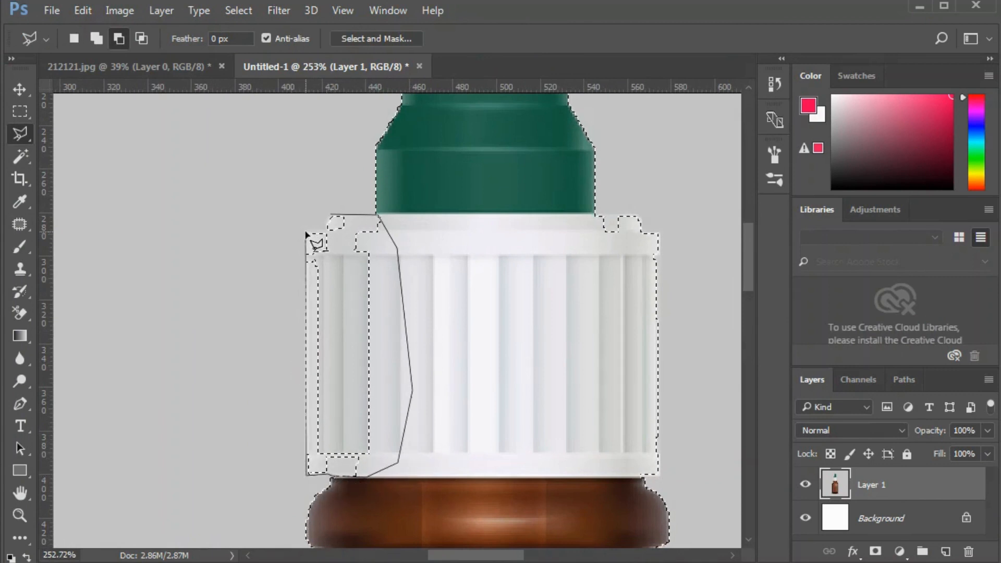
pyautogui.click(324, 230)
pyautogui.keyDown('alt'); pyautogui.click(329, 217); pyautogui.keyUp('alt')
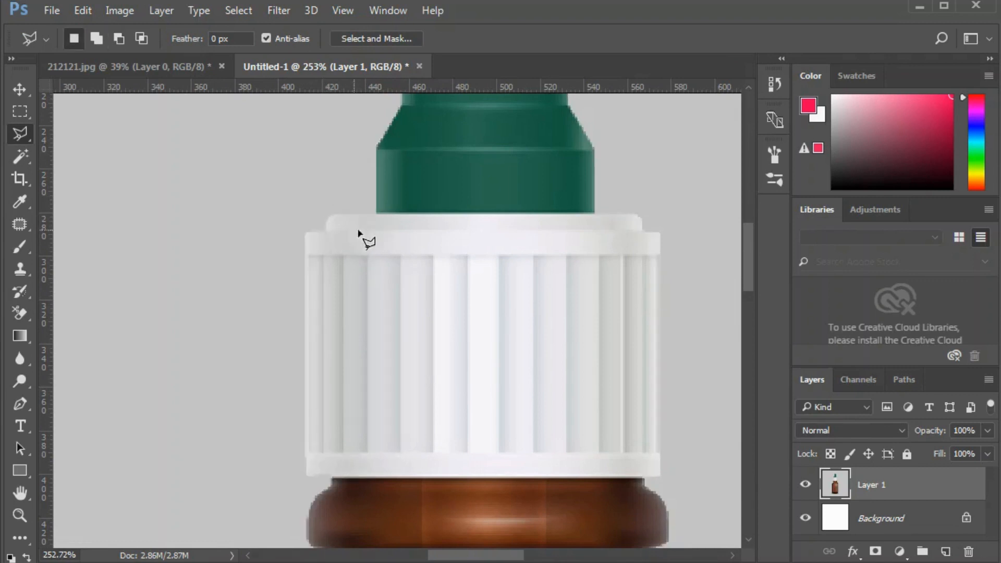
# Subtract the white cap's upper-right corner from the background selection with the Polygonal Lasso
pyautogui.keyDown('alt'); pyautogui.click(596, 214); pyautogui.keyUp('alt')
pyautogui.click(635, 218)
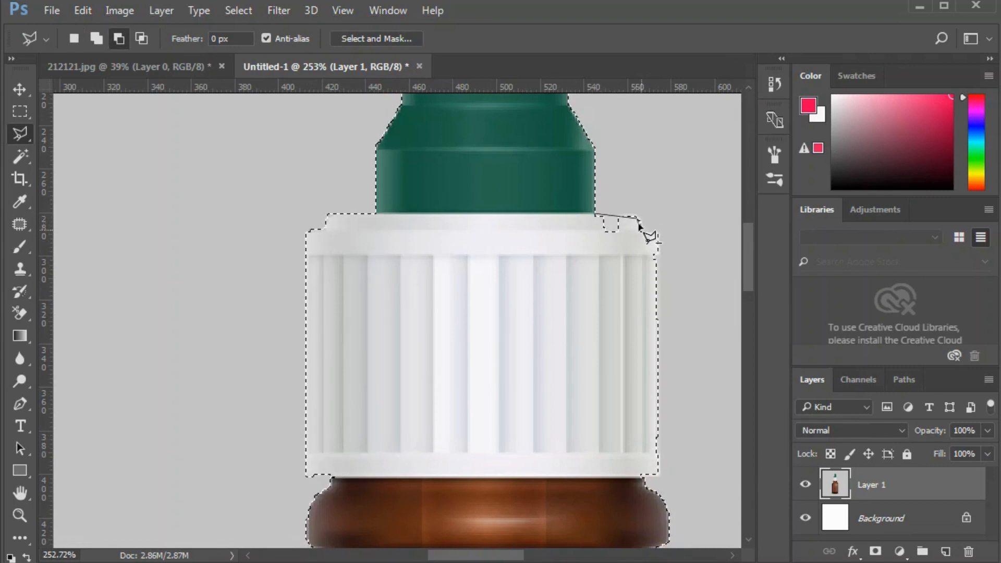
pyautogui.doubleClick(638, 216)
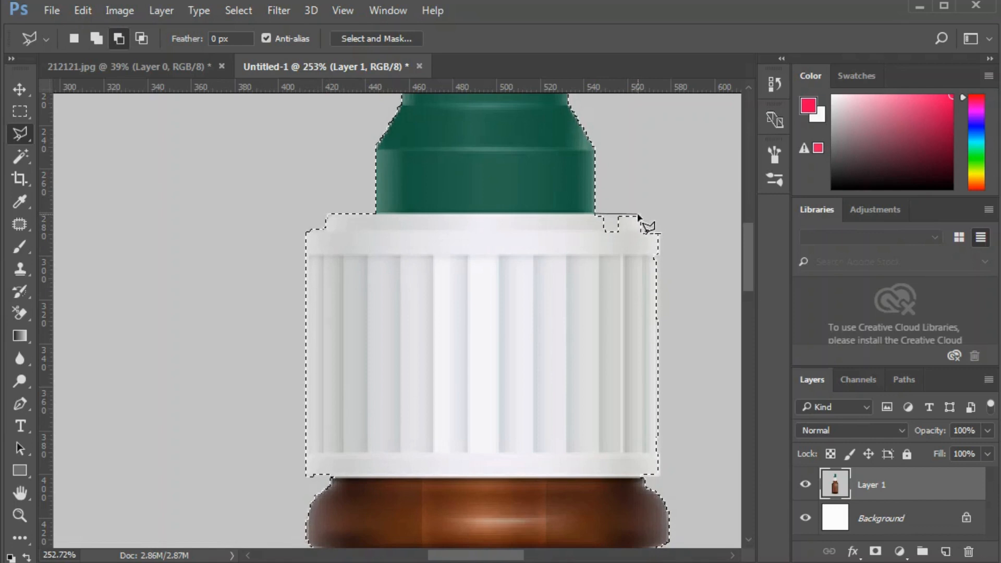
pyautogui.click(641, 233)
pyautogui.click(624, 259)
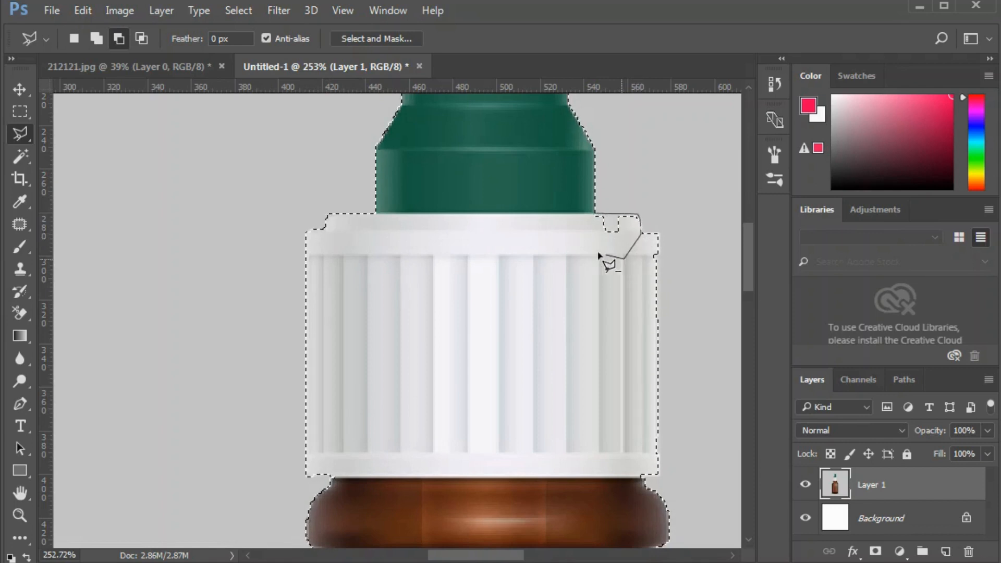
pyautogui.doubleClick(563, 233)
# Delete the selected grey background from Layer 1 and clear the selection
pyautogui.scroll(-10, 469, 384)
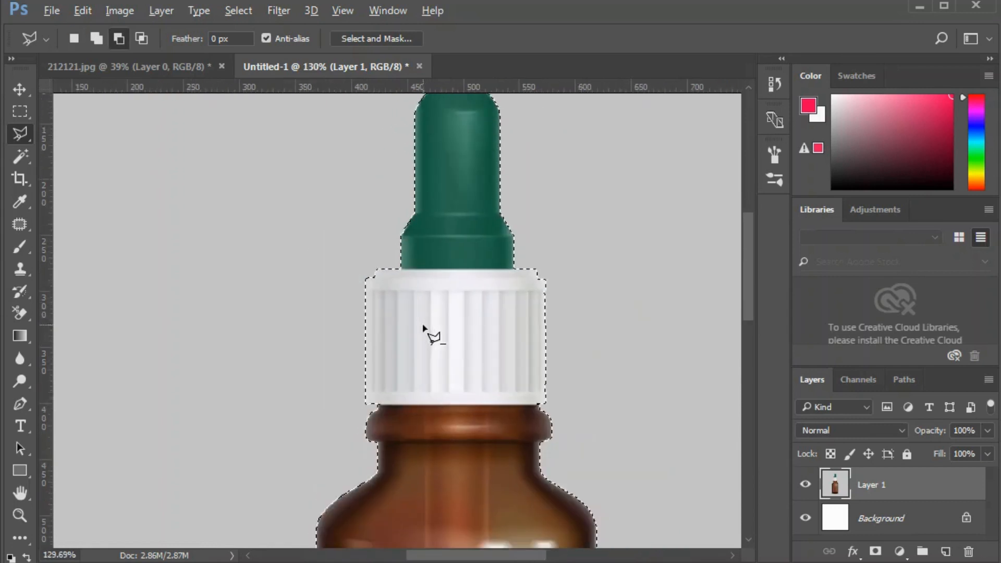
pyautogui.scroll(4, 368, 488)
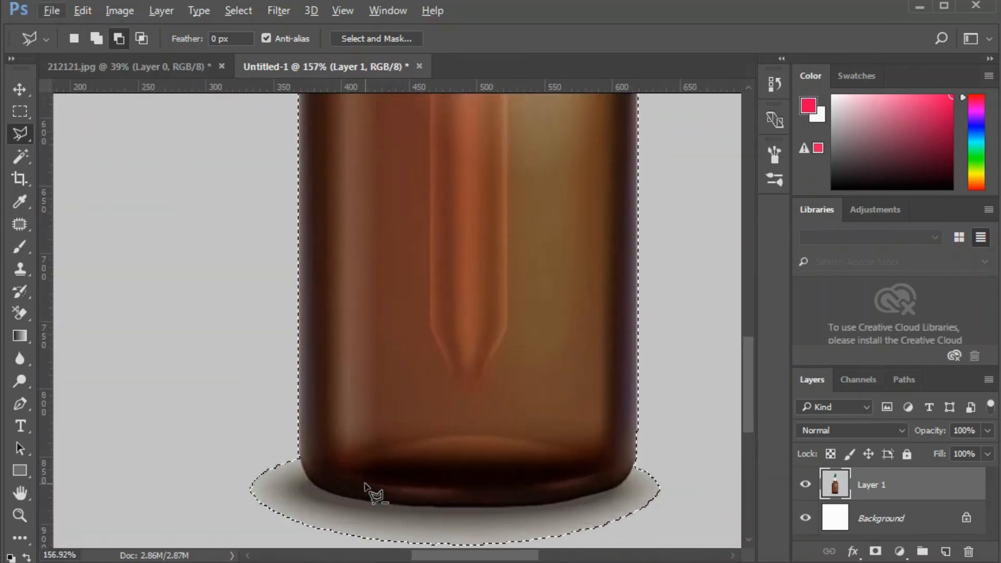
pyautogui.scroll(-3, 381, 432)
pyautogui.scroll(-2, 379, 429)
pyautogui.press('Delete')
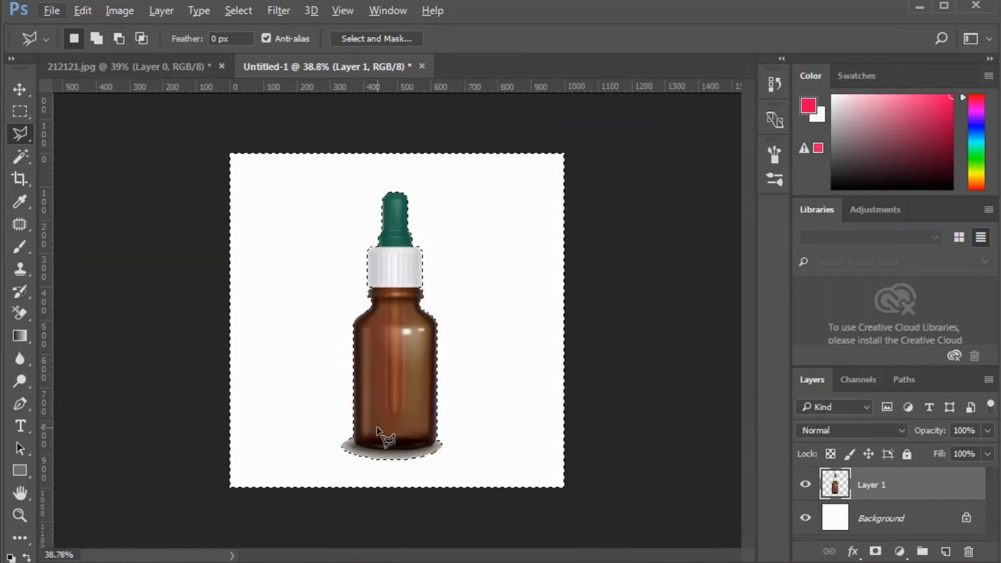
pyautogui.hotkey('ctrl', 'd')
# Trace the curved bottom edge of the bottle from its left side to its right side with the Pen tool
pyautogui.scroll(5, 379, 431)
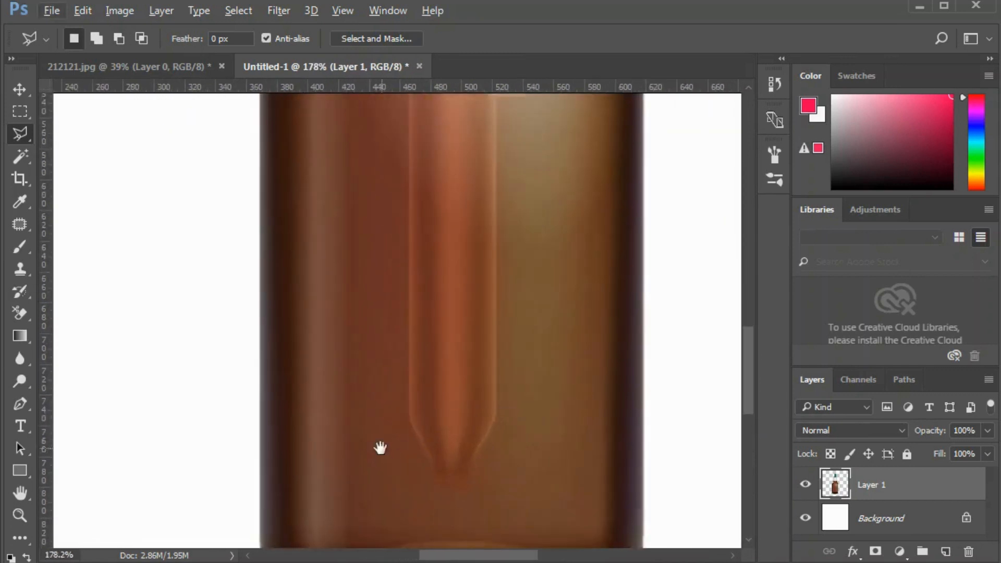
pyautogui.moveTo(379, 447); pyautogui.dragTo(359, 357)
pyautogui.click(16, 405)
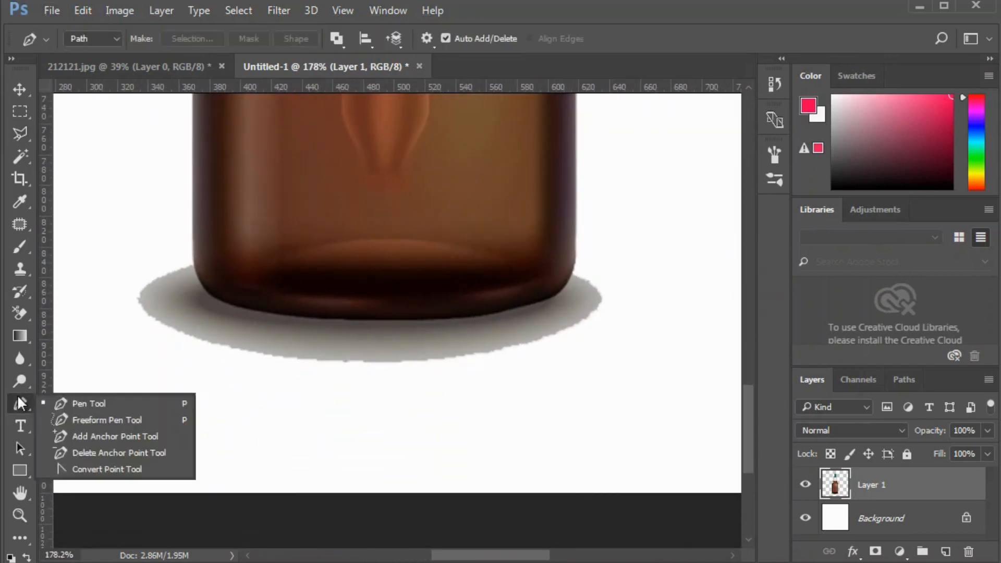
pyautogui.click(70, 401)
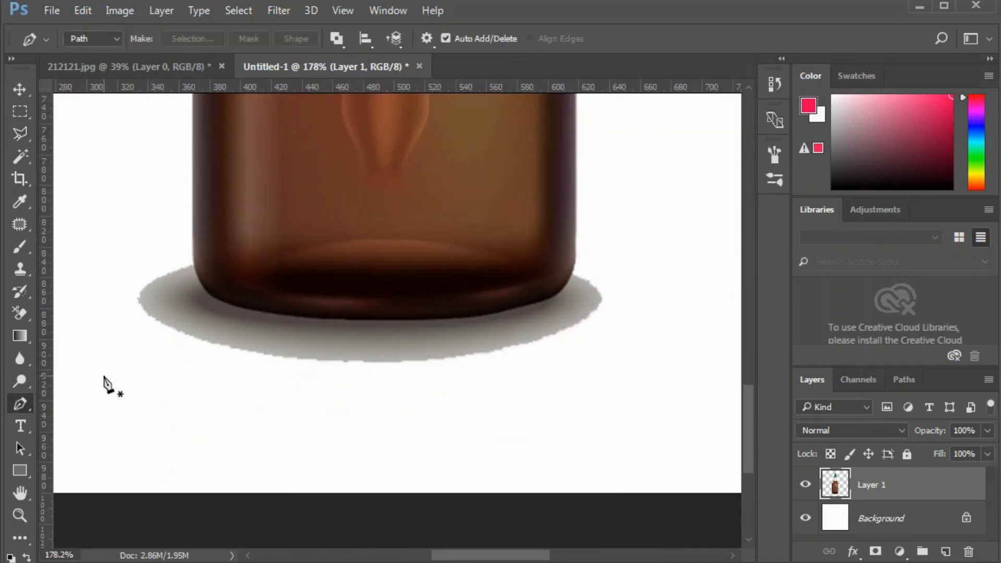
pyautogui.click(194, 263)
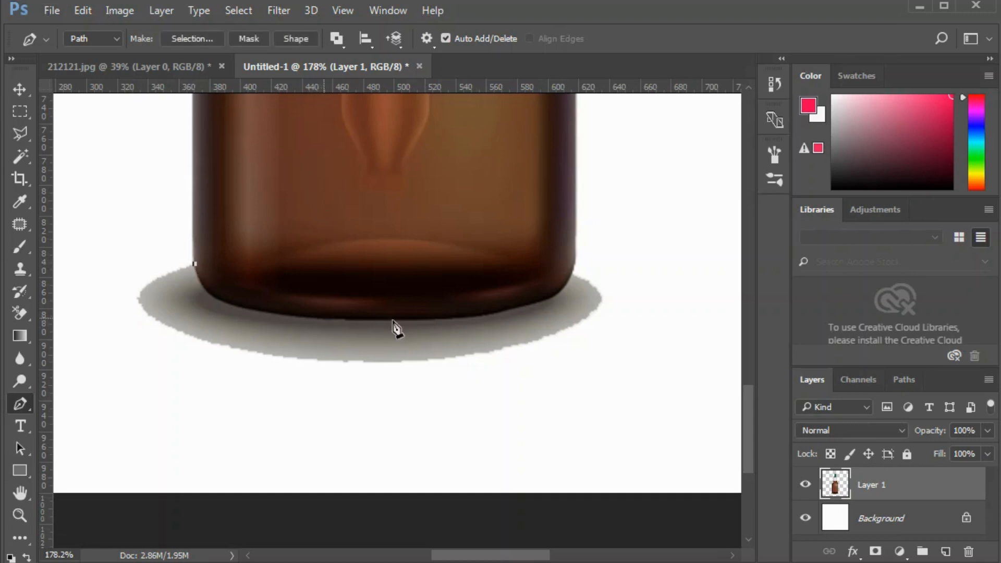
pyautogui.moveTo(323, 318); pyautogui.dragTo(460, 319)
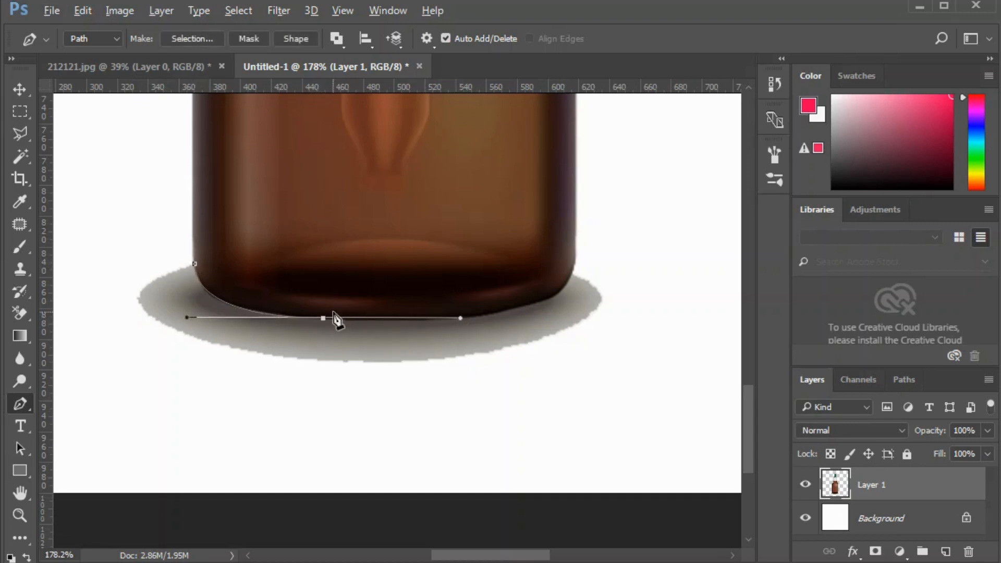
pyautogui.moveTo(323, 318); pyautogui.dragTo(341, 319)
pyautogui.moveTo(517, 305)
pyautogui.mouseDown()
pyautogui.moveTo(569, 287)
pyautogui.moveTo(520, 305)
pyautogui.moveTo(530, 305)
pyautogui.mouseUp()
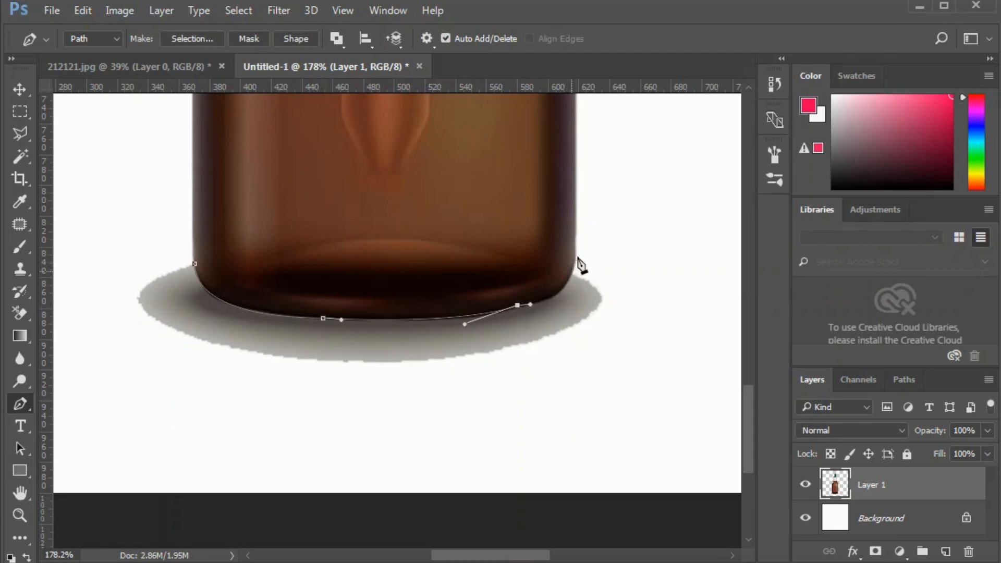
pyautogui.moveTo(571, 270); pyautogui.dragTo(577, 244)
# Extend the pen path around the outside of the grey shadow and close it at the bottle's left edge
pyautogui.click(602, 261)
pyautogui.click(624, 304)
pyautogui.click(613, 343)
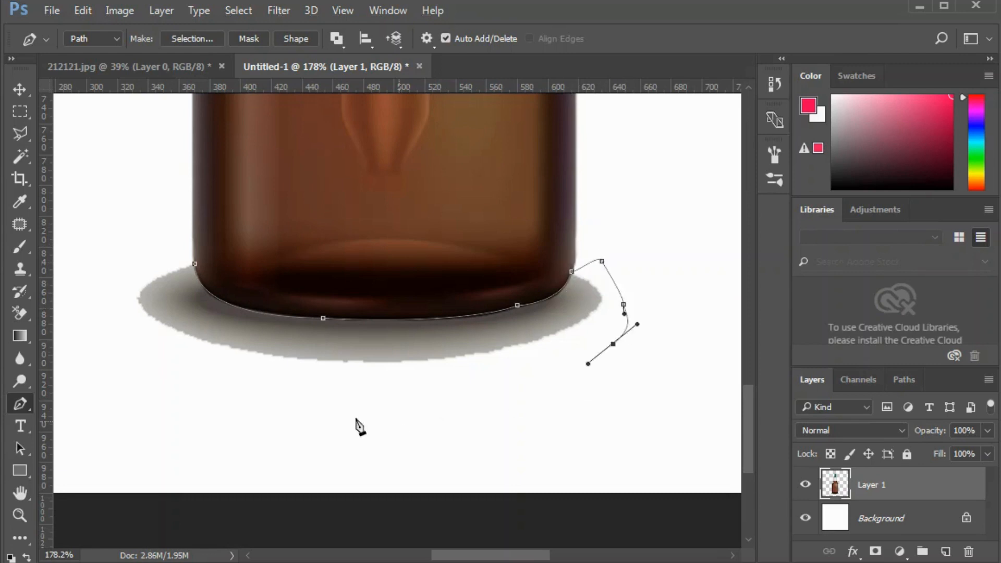
pyautogui.moveTo(401, 420); pyautogui.dragTo(371, 417)
pyautogui.moveTo(167, 382); pyautogui.dragTo(136, 364)
pyautogui.moveTo(102, 313); pyautogui.dragTo(105, 300)
pyautogui.moveTo(114, 264); pyautogui.dragTo(133, 262)
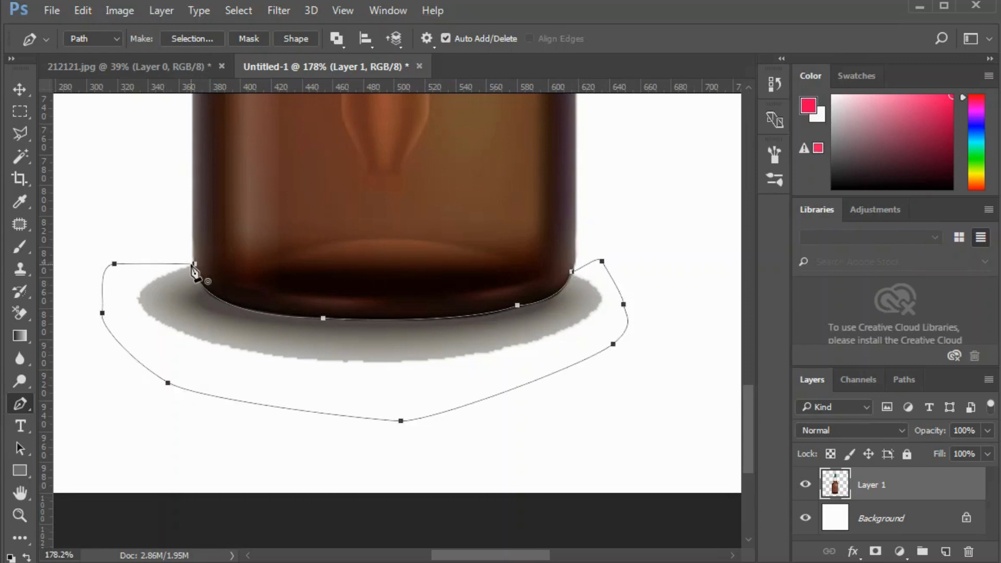
pyautogui.click(193, 264)
# Turn the path into a selection, delete the shadow beneath the bottle and clear the selection
pyautogui.rightClick(188, 274)
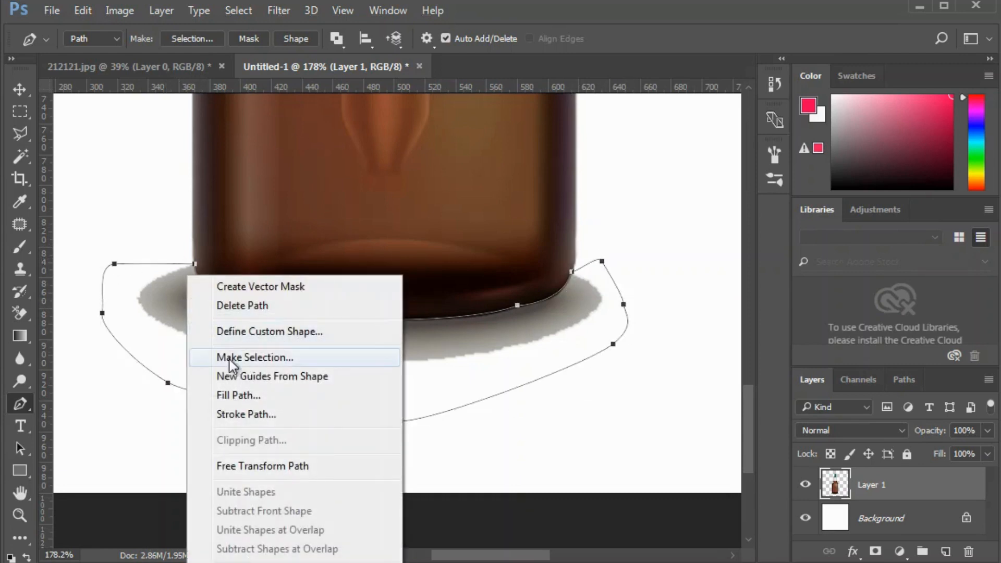
pyautogui.click(229, 357)
pyautogui.click(740, 203)
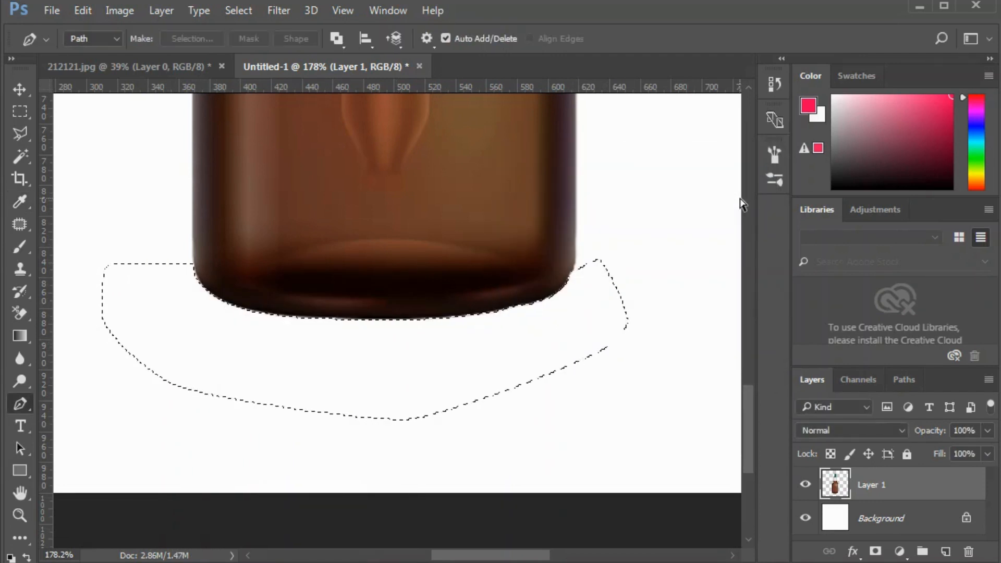
pyautogui.hotkey('ctrl', 'd')
# Outline the larger white highlight on the bottle with the Patch tool, remove it with a Content-Aware fill and deselect
pyautogui.scroll(-9, 365, 227)
pyautogui.moveTo(393, 227); pyautogui.dragTo(406, 415)
pyautogui.scroll(3, 417, 438)
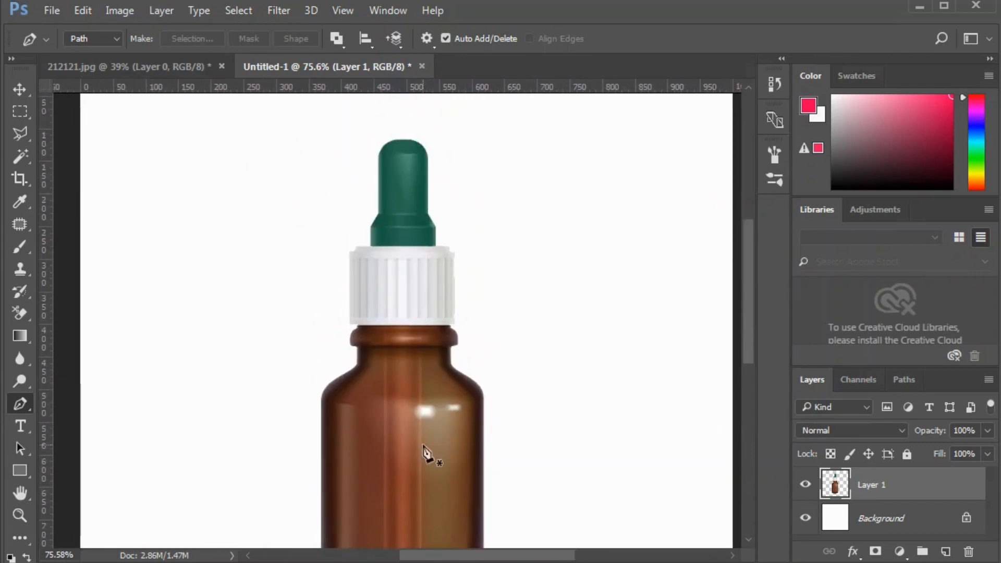
pyautogui.scroll(4, 424, 412)
pyautogui.scroll(-3, 425, 400)
pyautogui.press('j')
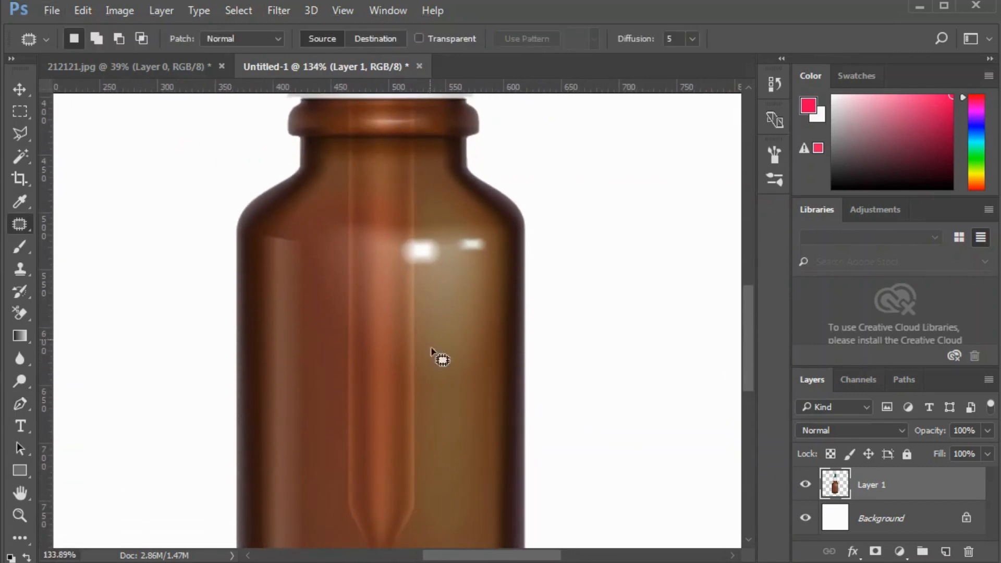
pyautogui.moveTo(432, 233)
pyautogui.mouseDown()
pyautogui.moveTo(440, 266)
pyautogui.moveTo(409, 275)
pyautogui.moveTo(400, 233)
pyautogui.mouseUp()
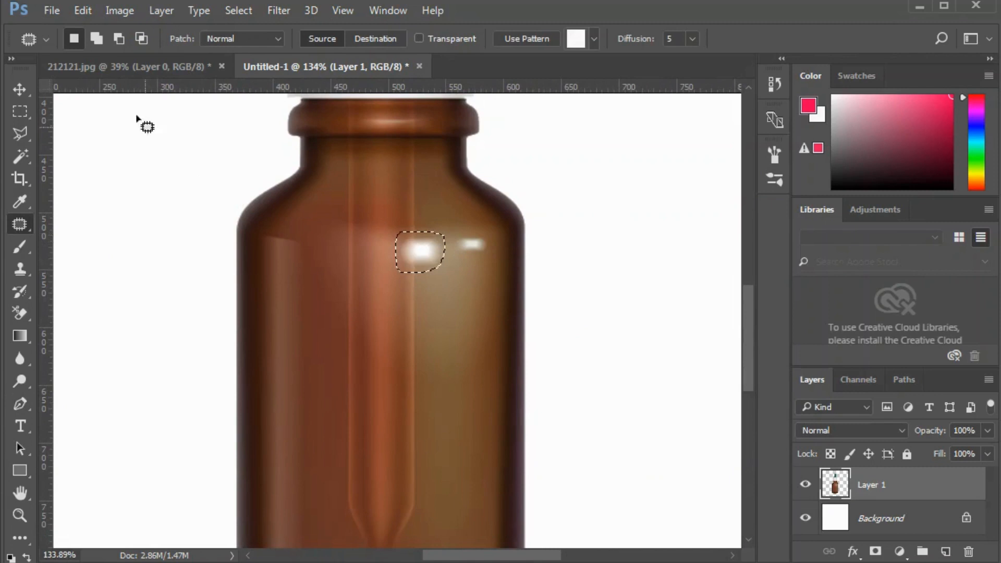
pyautogui.click(83, 12)
pyautogui.click(113, 276)
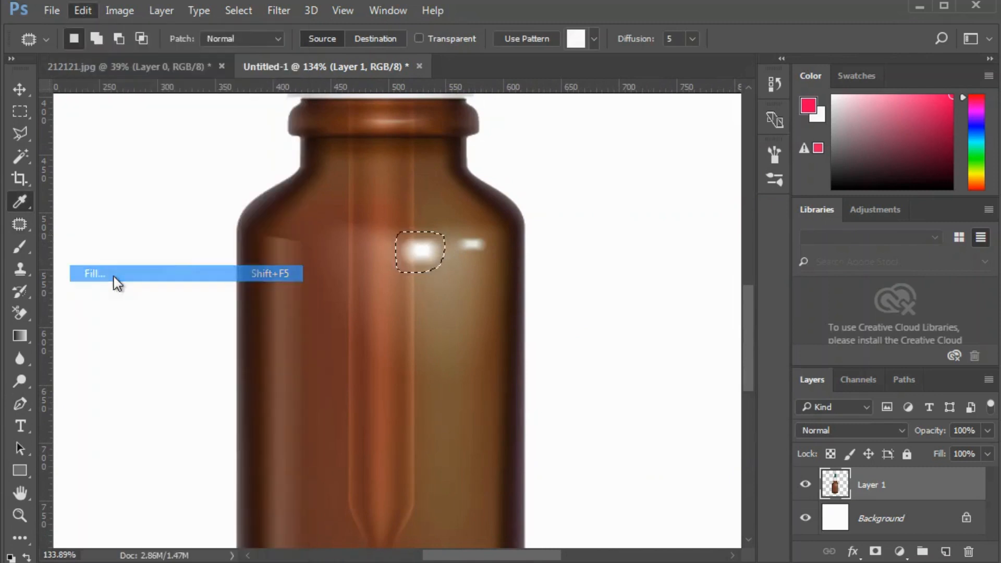
pyautogui.click(942, 205)
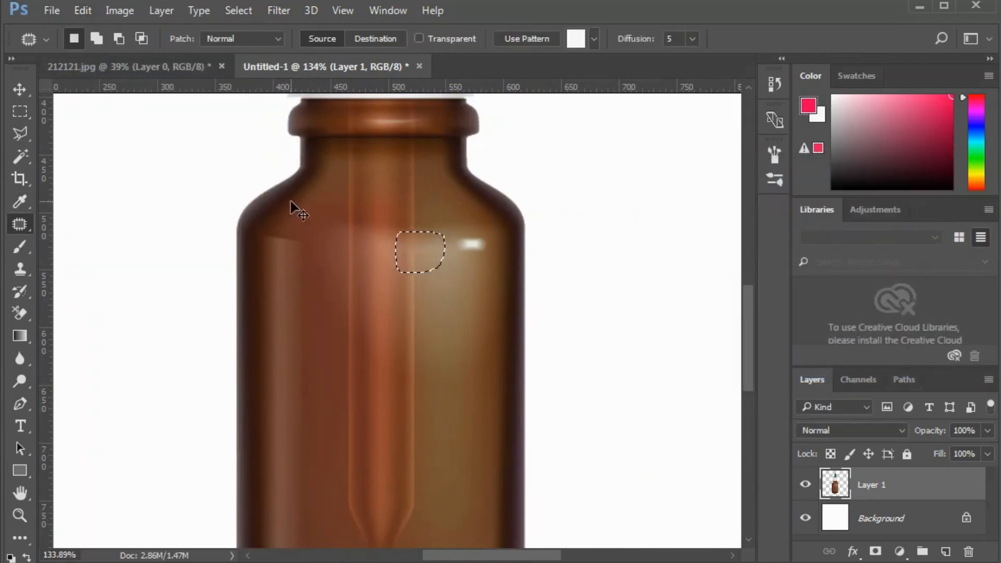
pyautogui.hotkey('ctrl', 'd')
# Outline the smaller white highlight near the bottle's right shoulder, remove it with a Content-Aware fill and deselect
pyautogui.moveTo(458, 232)
pyautogui.mouseDown()
pyautogui.moveTo(493, 257)
pyautogui.moveTo(451, 235)
pyautogui.mouseUp()
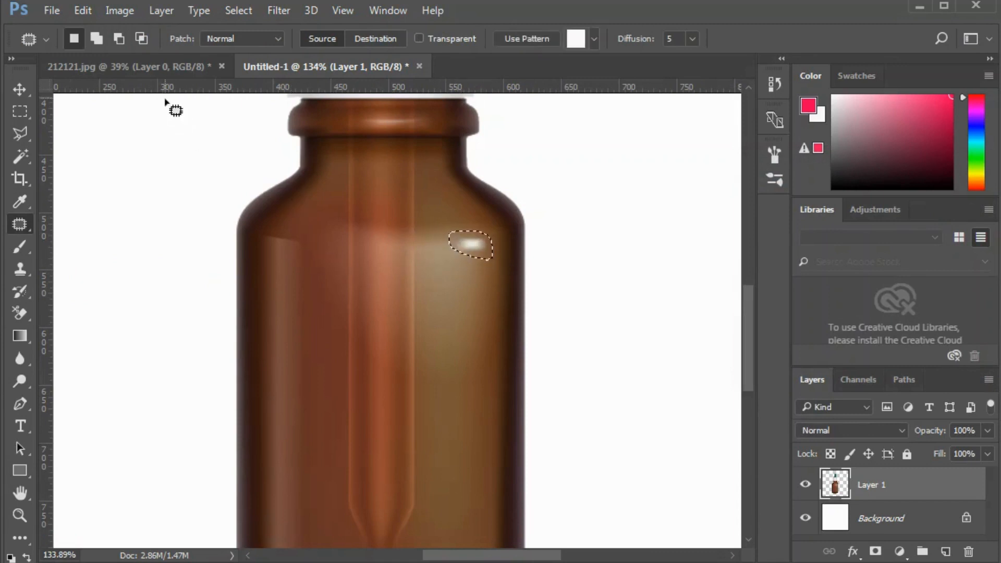
pyautogui.click(83, 10)
pyautogui.click(127, 271)
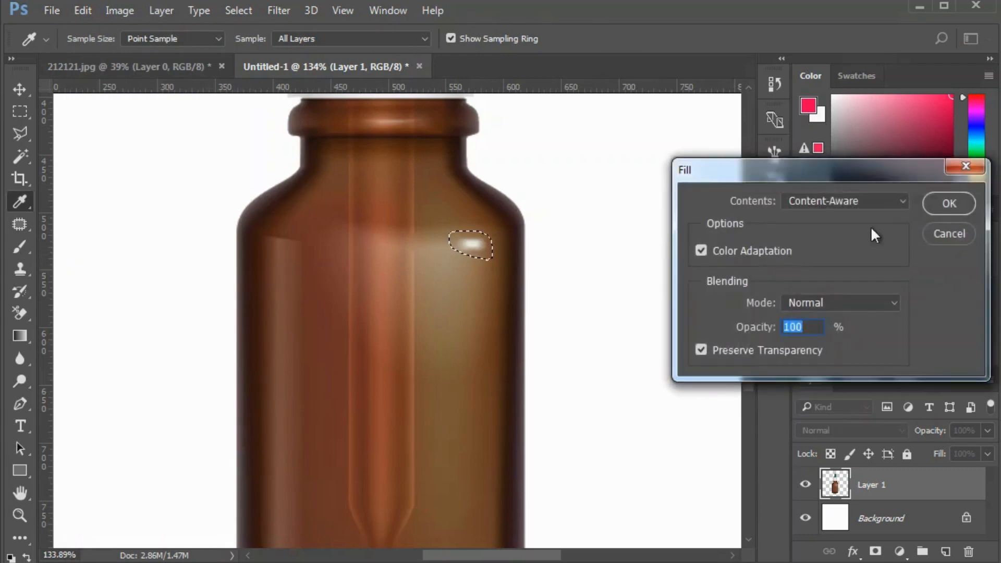
pyautogui.click(943, 204)
pyautogui.hotkey('ctrl', 'd')
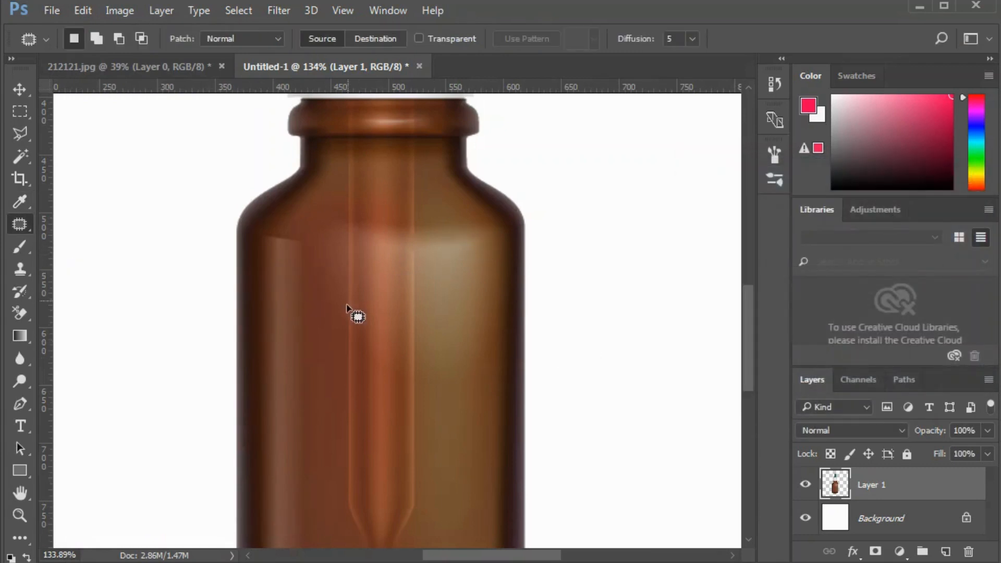
# Outline the reflection edge beside the pipette at the bottle's shoulder with the Patch tool, blend it with nearby glass and deselect
pyautogui.scroll(-3, 352, 313)
pyautogui.scroll(2, 362, 302)
pyautogui.scroll(-1, 362, 304)
pyautogui.scroll(-1, 359, 300)
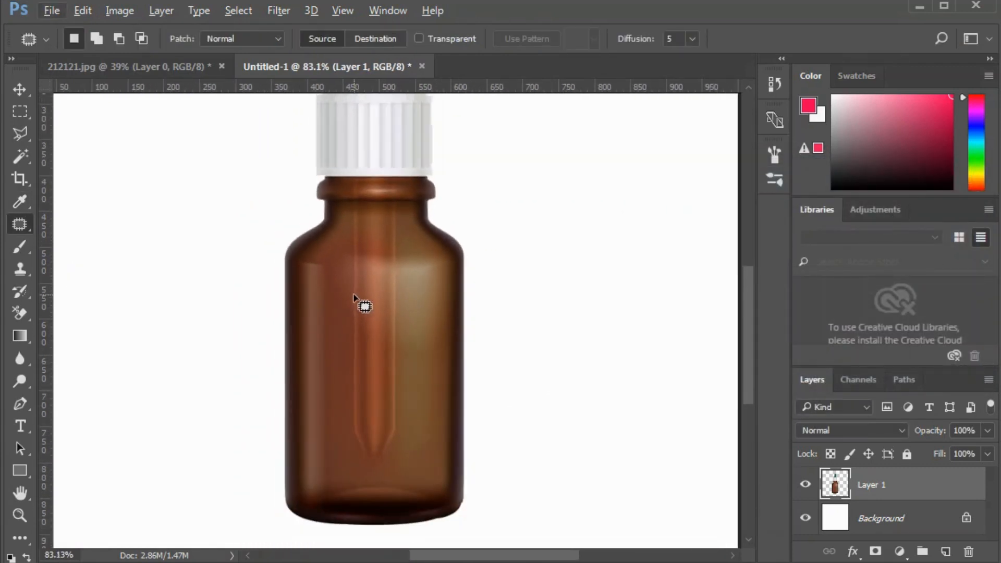
pyautogui.scroll(4, 412, 255)
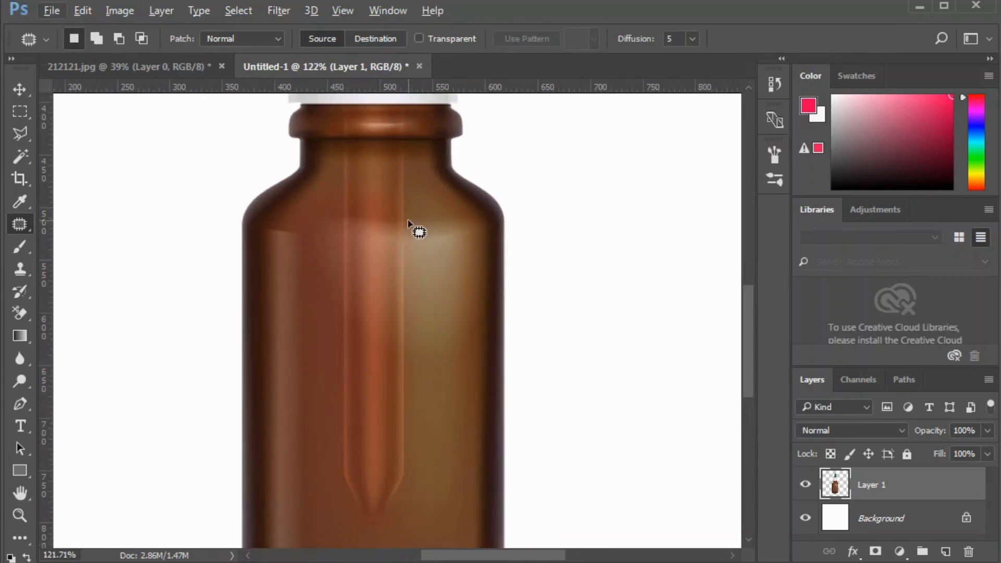
pyautogui.scroll(5, 407, 223)
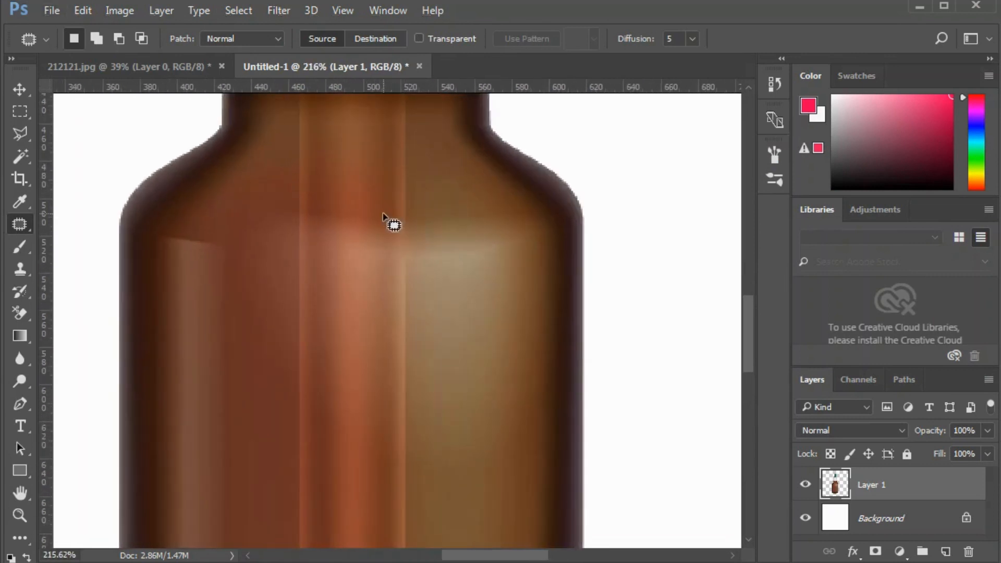
pyautogui.moveTo(386, 219)
pyautogui.mouseDown()
pyautogui.moveTo(429, 290)
pyautogui.moveTo(349, 216)
pyautogui.mouseUp()
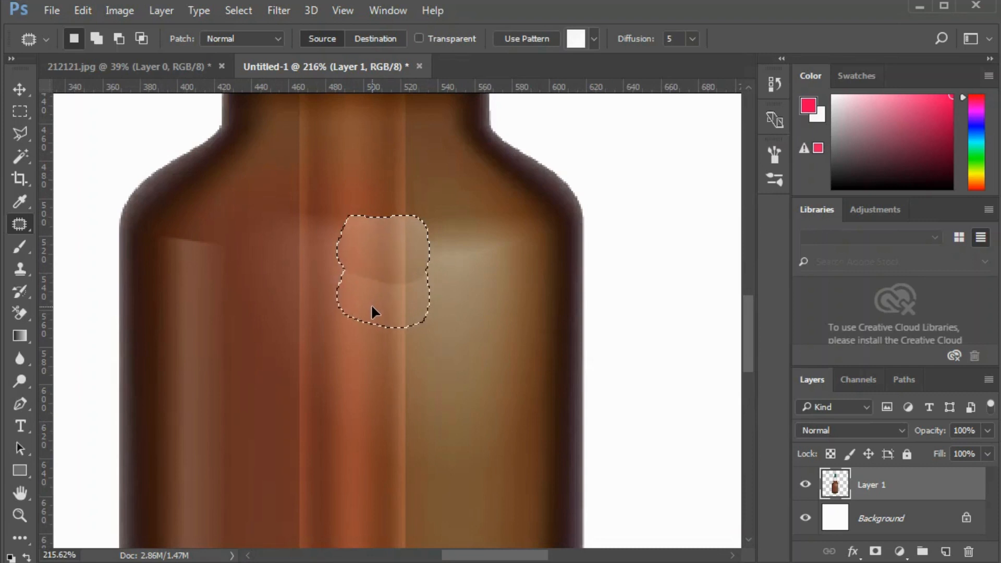
pyautogui.moveTo(372, 312); pyautogui.dragTo(380, 313)
pyautogui.hotkey('ctrl', 'd')
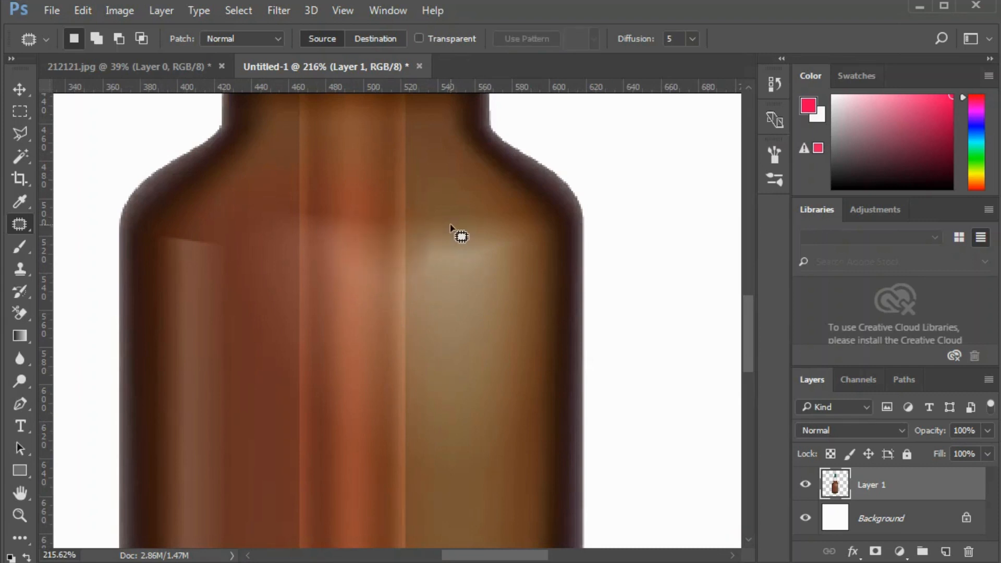
# Patch the hard upper edge of the right-hand glass reflection with the area just below it, and clear the selection
pyautogui.moveTo(435, 224)
pyautogui.mouseDown()
pyautogui.moveTo(485, 222)
pyautogui.moveTo(536, 244)
pyautogui.moveTo(452, 285)
pyautogui.moveTo(425, 260)
pyautogui.moveTo(414, 272)
pyautogui.moveTo(411, 220)
pyautogui.moveTo(432, 296)
pyautogui.mouseUp()
pyautogui.hotkey('ctrl', 'd')
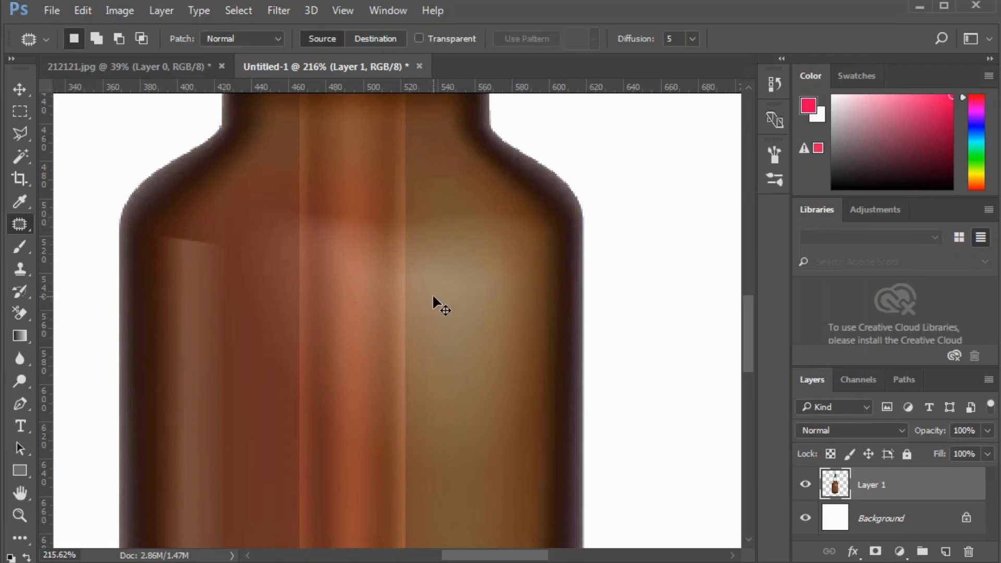
pyautogui.scroll(-5, 433, 297)
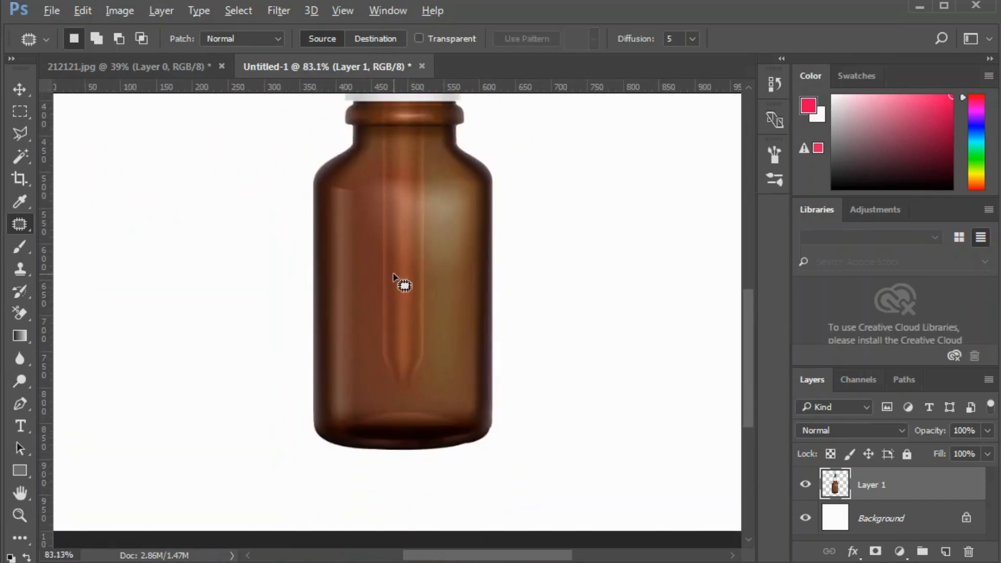
pyautogui.scroll(1, 388, 276)
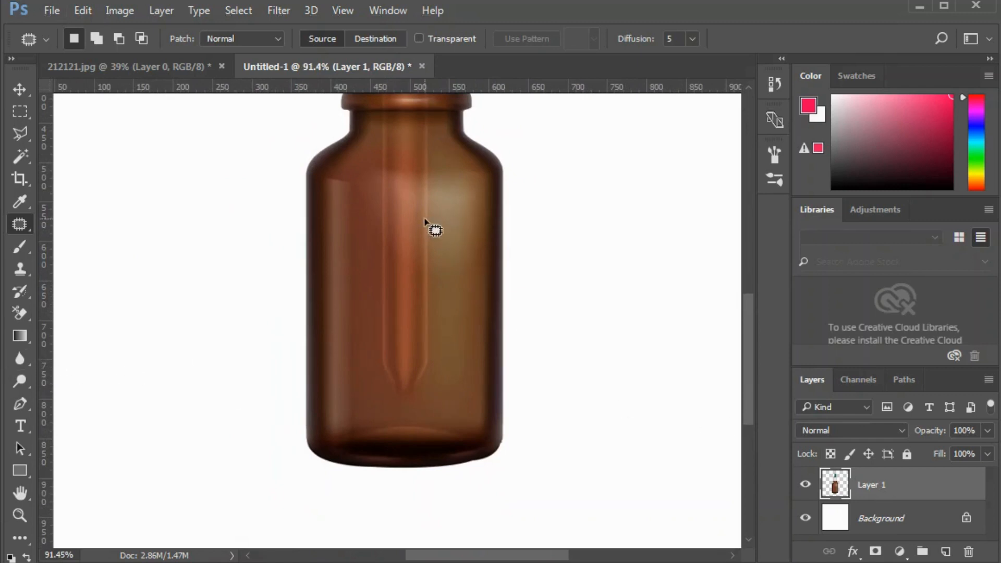
pyautogui.scroll(-1, 431, 223)
pyautogui.scroll(2, 438, 230)
pyautogui.press('v')
pyautogui.click(523, 309)
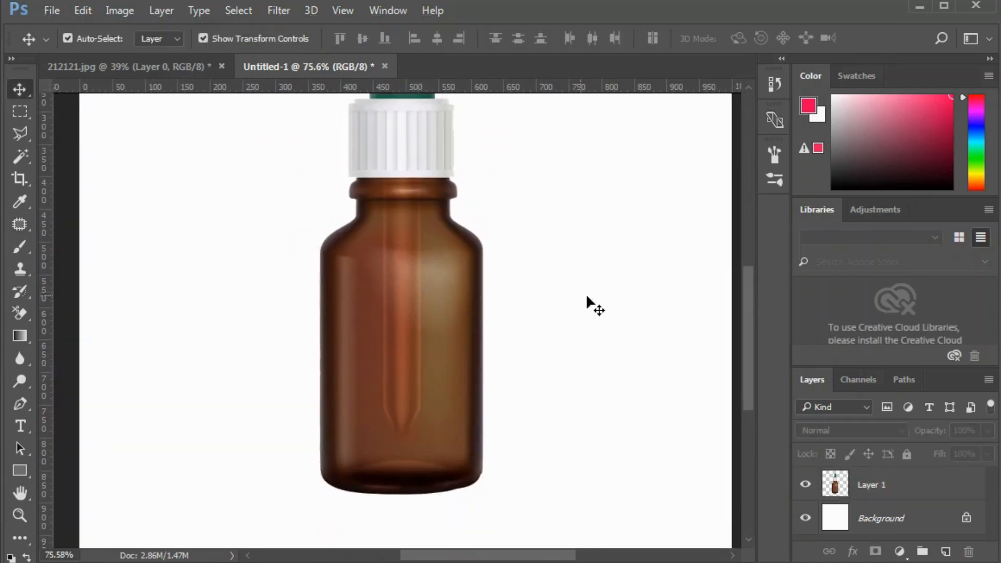
# Add a Hue/Saturation adjustment layer above Layer 1, sample the green dropper and set the Cyans saturation to +58
pyautogui.scroll(-4, 585, 293)
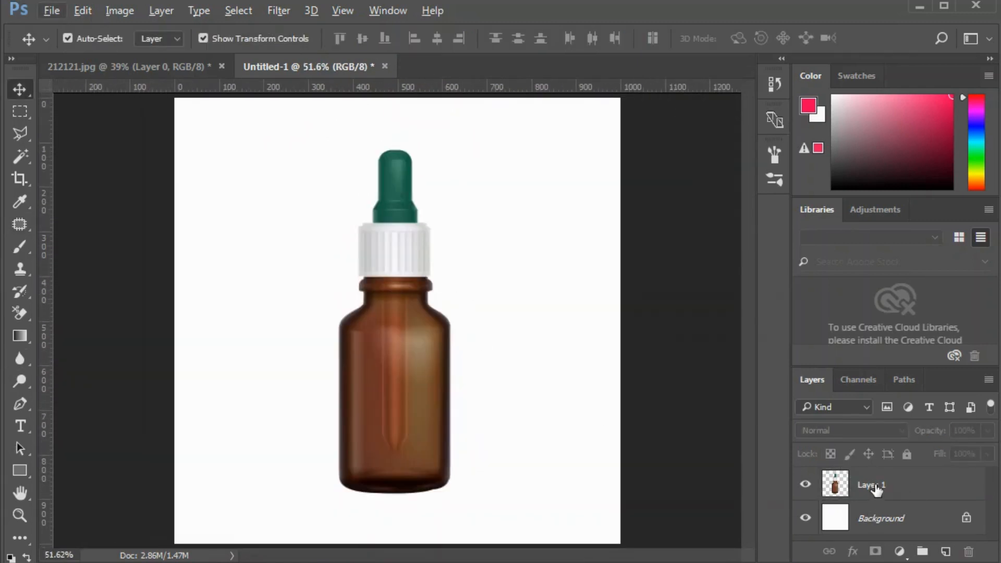
pyautogui.click(876, 489)
pyautogui.click(899, 551)
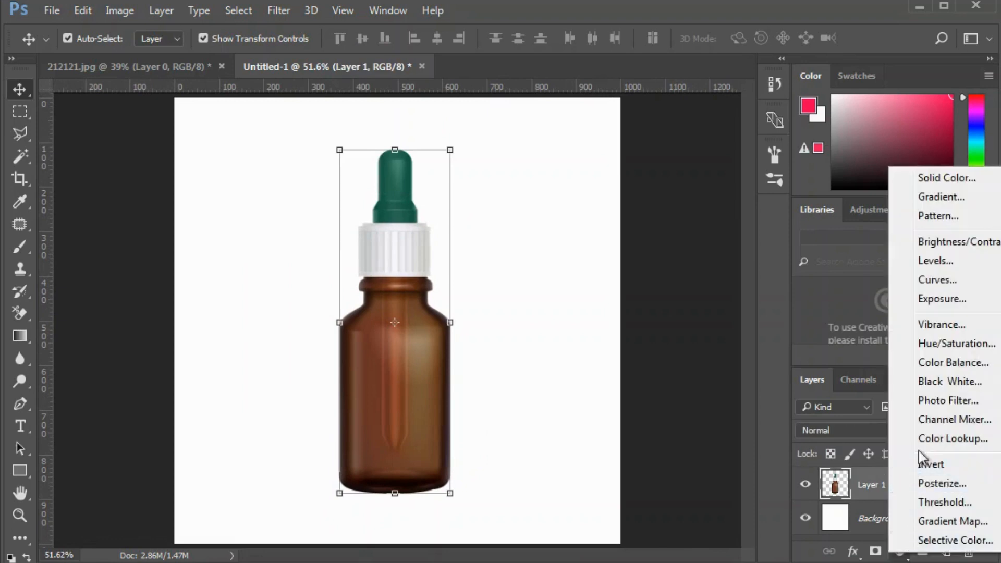
pyautogui.click(933, 345)
pyautogui.click(646, 223)
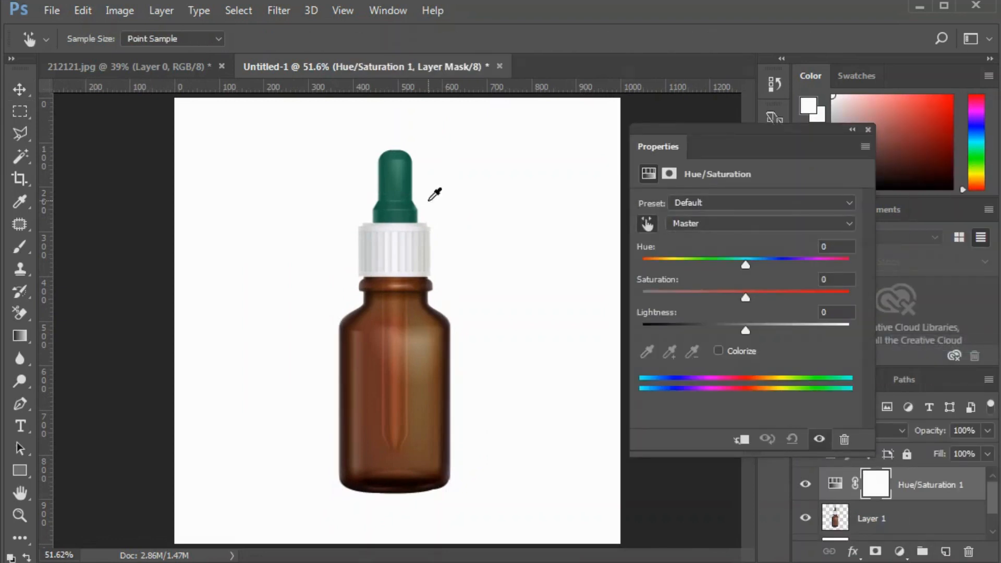
pyautogui.click(439, 215)
pyautogui.moveTo(745, 295); pyautogui.dragTo(804, 300)
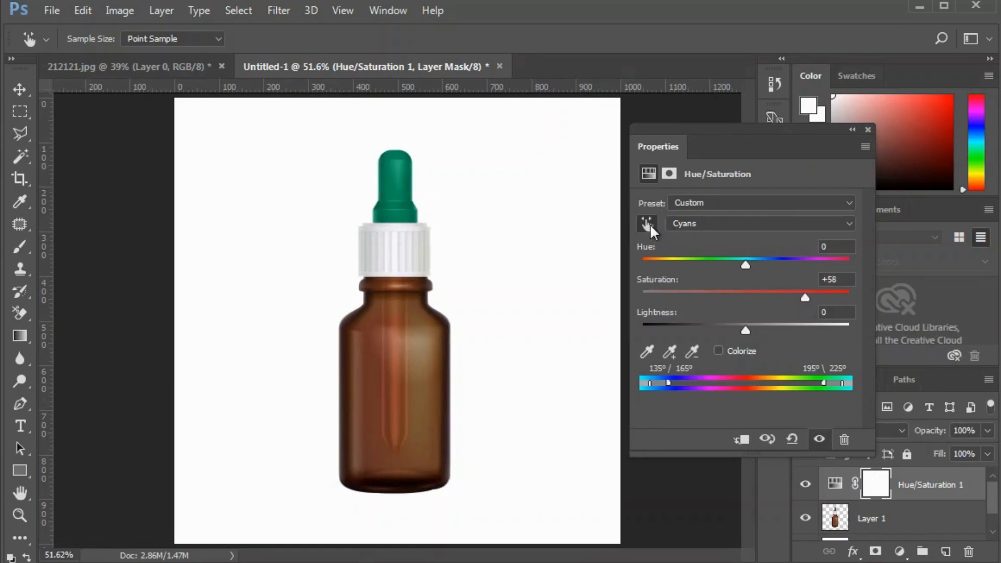
pyautogui.press('v')
pyautogui.click(581, 223)
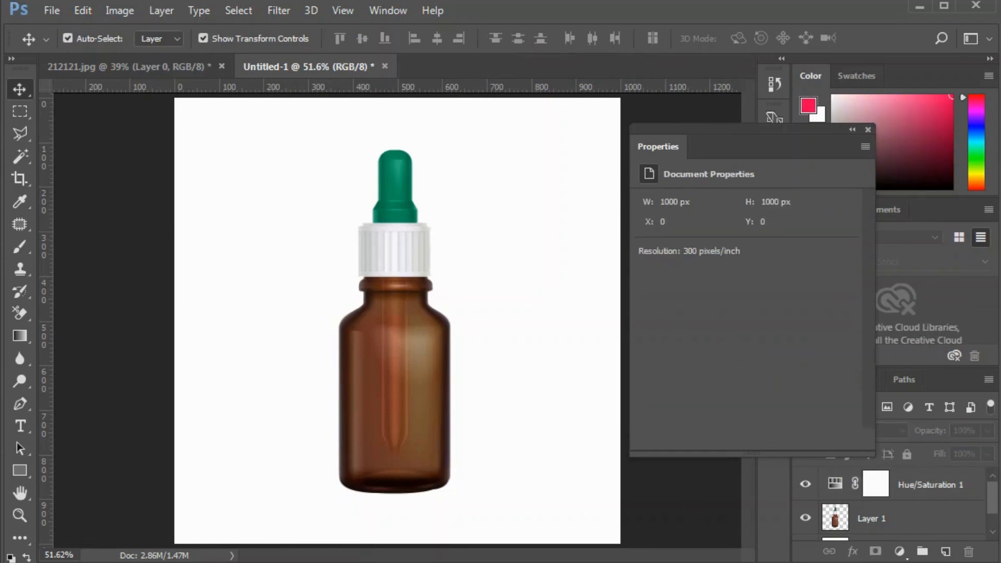
# Add a second Hue/Saturation adjustment directly above Layer 1, sample the brown glass and slightly raise the Reds saturation
pyautogui.click(872, 521)
pyautogui.click(900, 553)
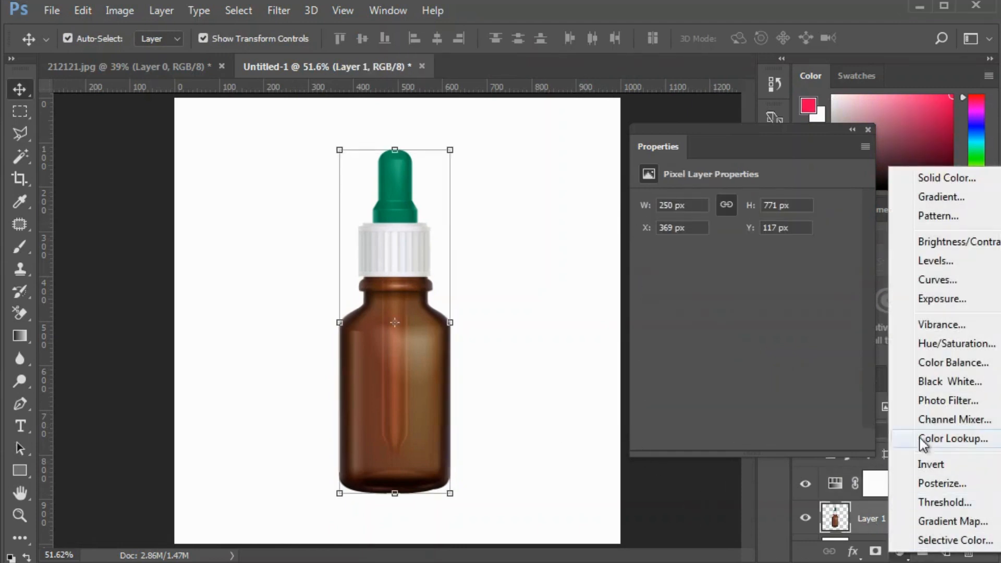
pyautogui.click(876, 347)
pyautogui.click(647, 223)
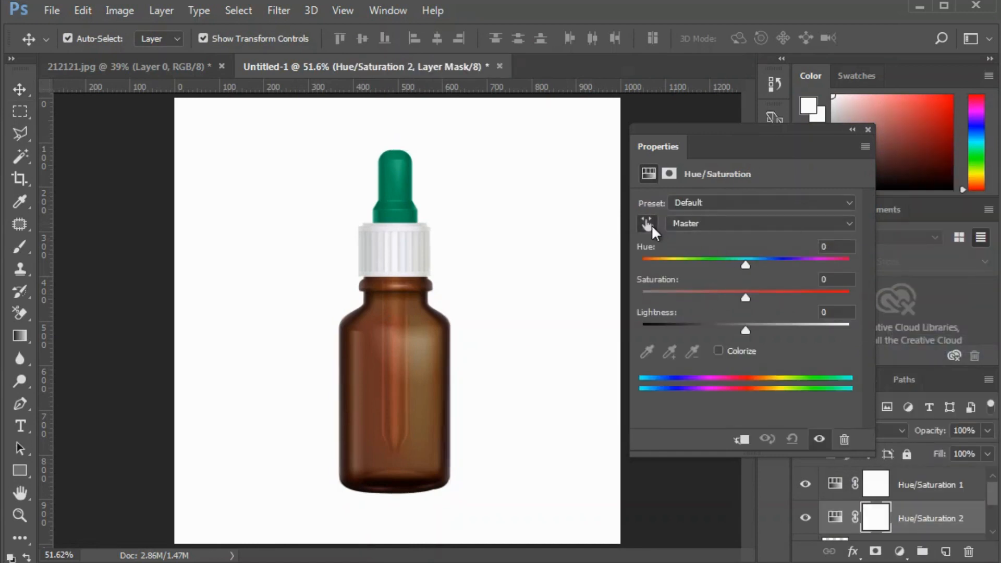
pyautogui.click(428, 354)
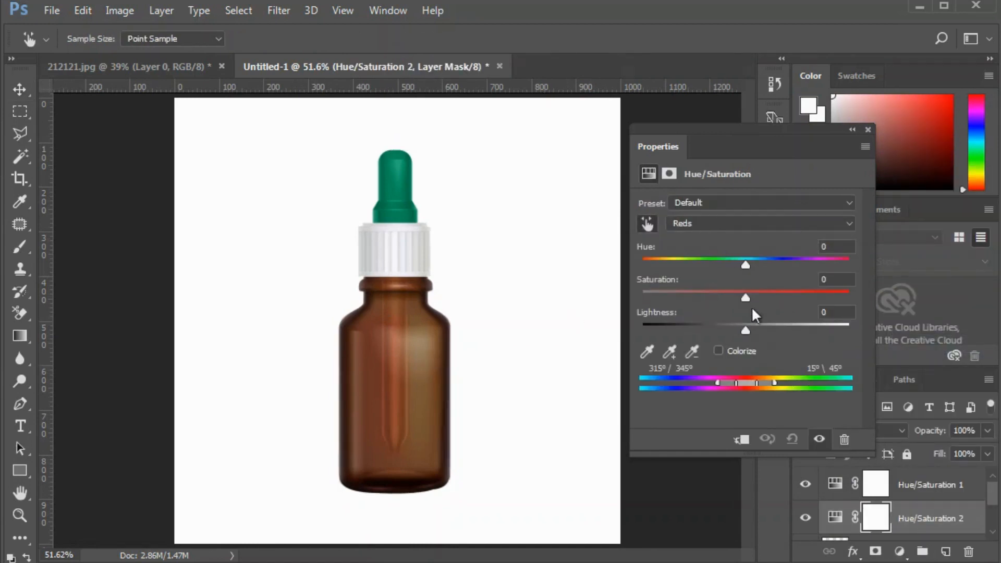
pyautogui.moveTo(746, 296); pyautogui.dragTo(764, 299)
pyautogui.click(868, 129)
pyautogui.press('v')
pyautogui.click(505, 388)
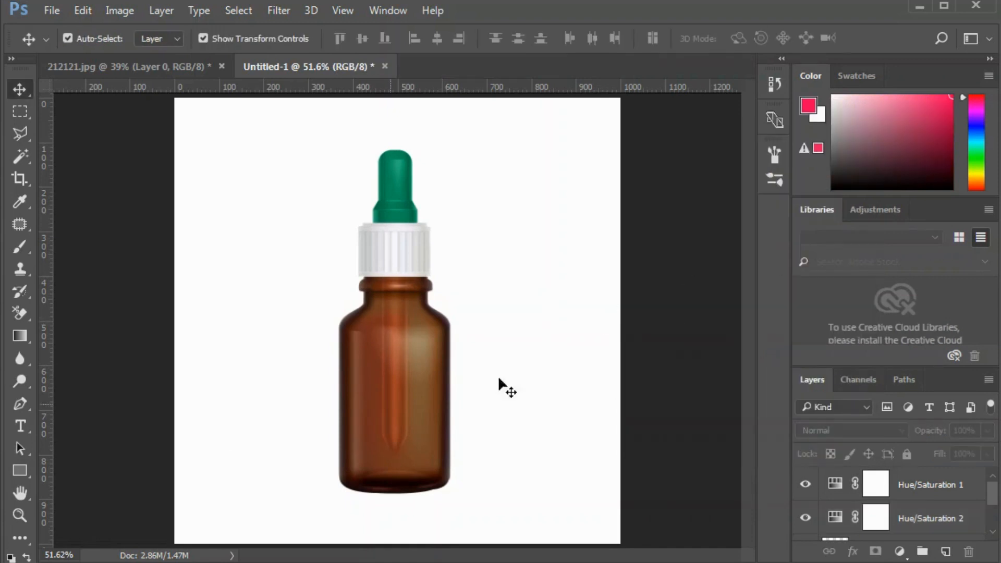
# Draw a filled rectangle about 245 x 335 px over the straight body of the bottle
pyautogui.scroll(-5, 347, 327)
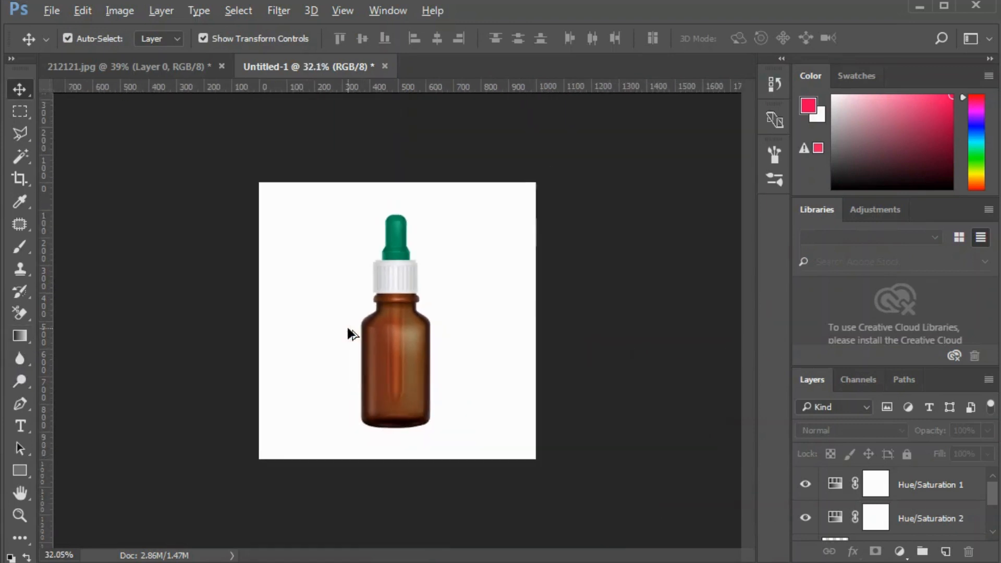
pyautogui.scroll(5, 347, 327)
pyautogui.click(19, 472)
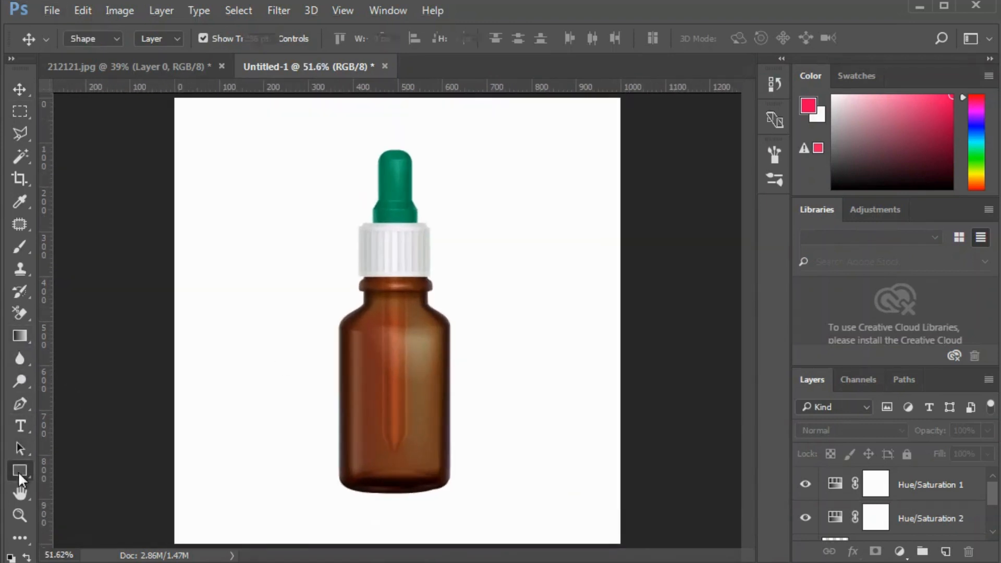
pyautogui.click(90, 471)
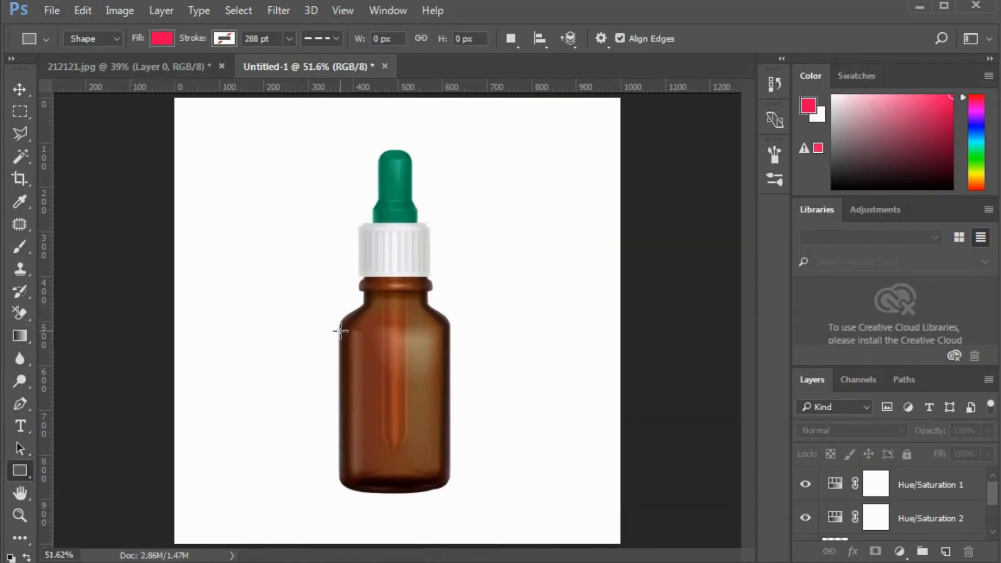
pyautogui.moveTo(340, 330); pyautogui.dragTo(448, 478)
pyautogui.click(857, 131)
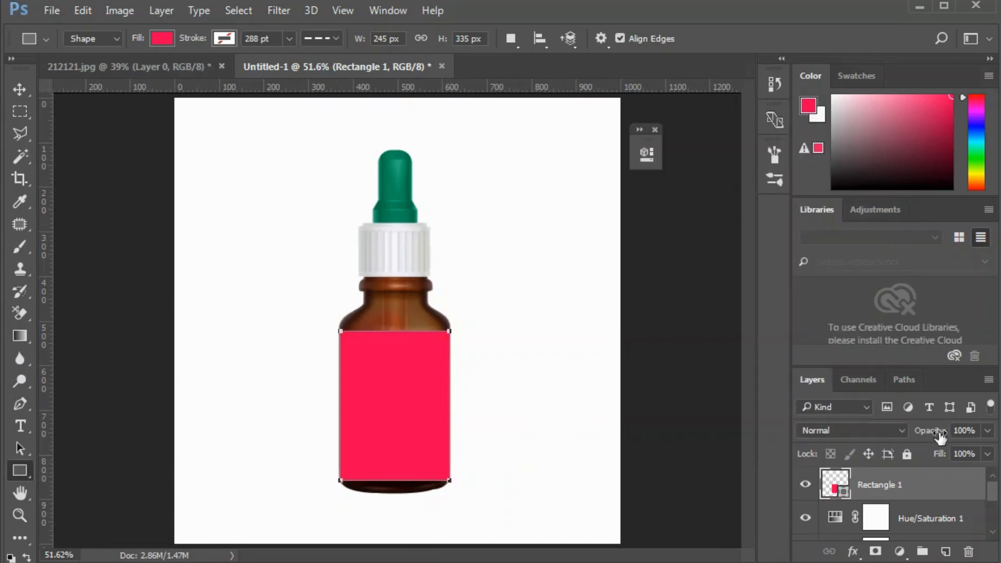
# Change the rectangle's fill to the brown 622716 sampled from the bottle's shoulder
pyautogui.doubleClick(843, 494)
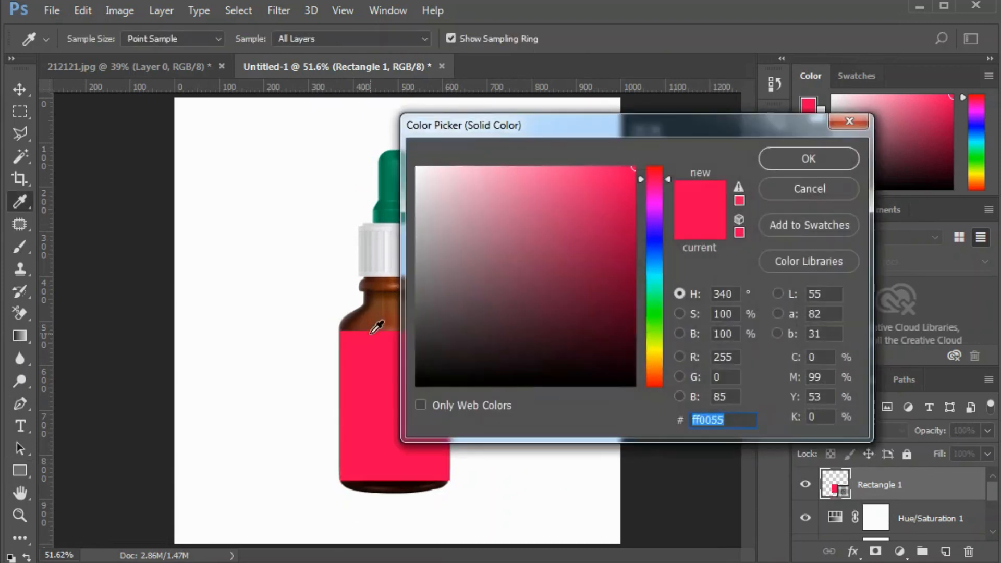
pyautogui.click(360, 324)
pyautogui.click(364, 319)
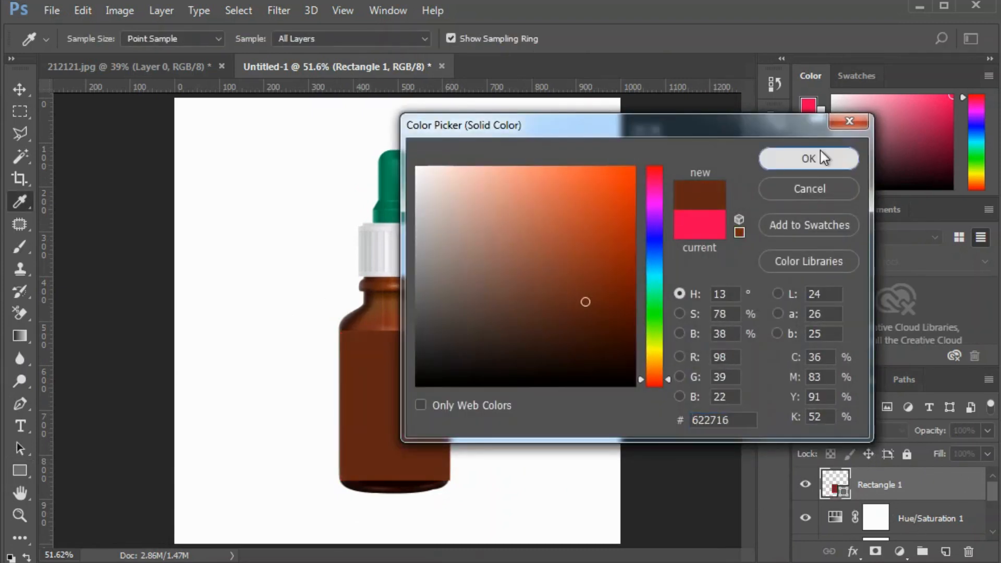
pyautogui.click(809, 159)
# Lower the opacity of the Rectangle 1 layer to 45%
pyautogui.click(987, 430)
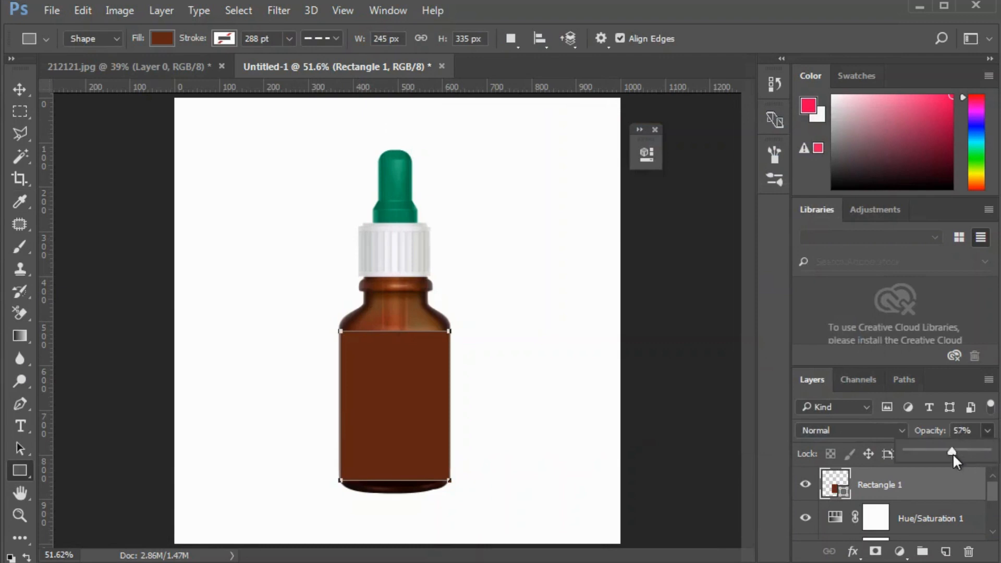
pyautogui.moveTo(952, 454); pyautogui.dragTo(943, 456)
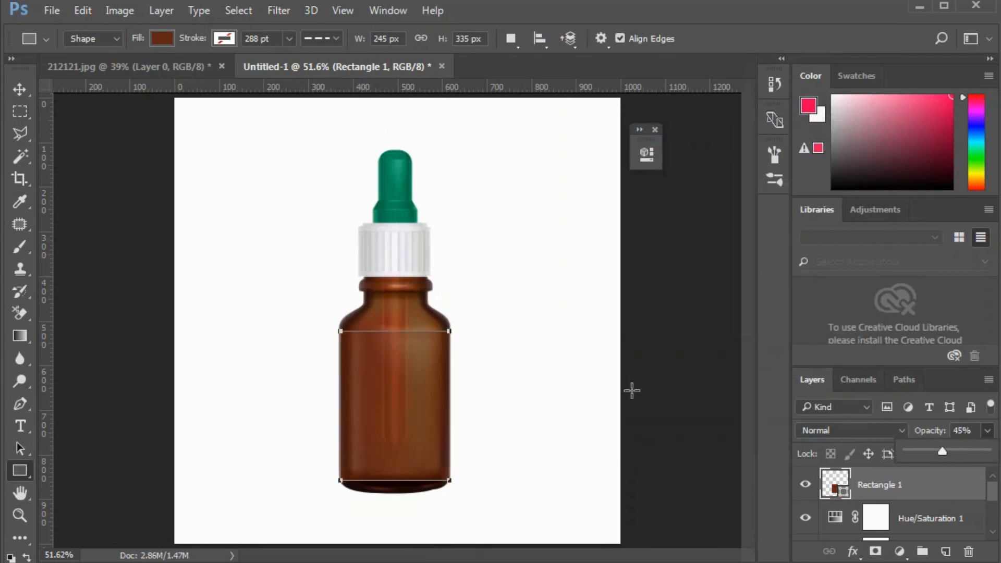
pyautogui.press('v')
pyautogui.click(503, 444)
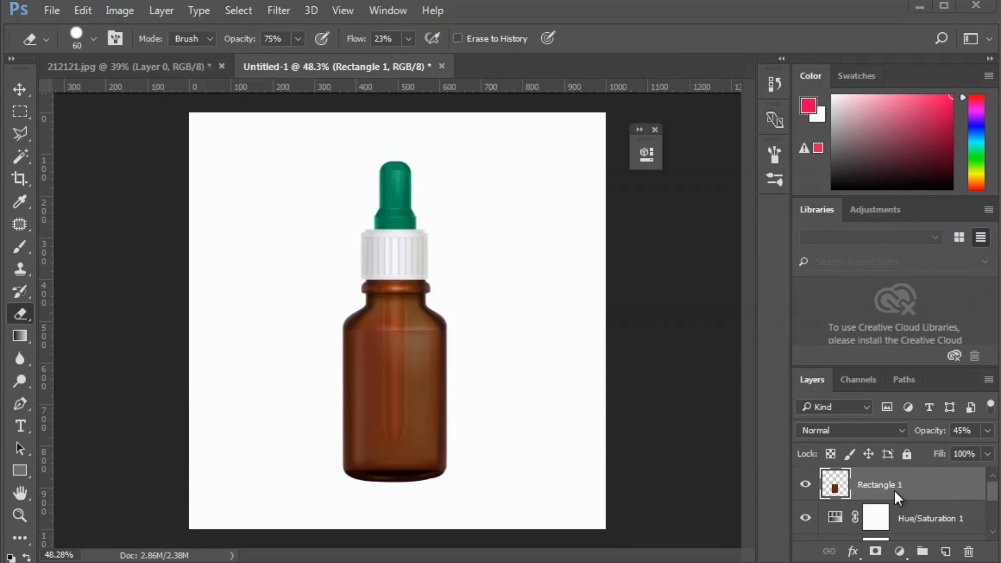
# Erase the overlay's excess around the bottle's rounded base on Rectangle 1 with a 60 px Eraser at 75% opacity
pyautogui.rightClick(23, 315)
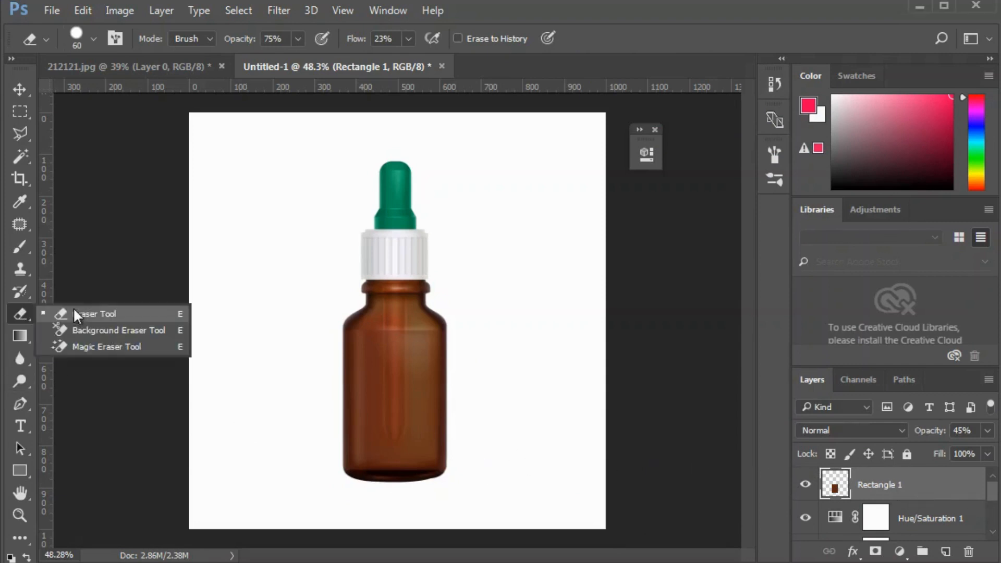
pyautogui.click(73, 314)
pyautogui.scroll(5, 246, 373)
pyautogui.moveTo(533, 445); pyautogui.dragTo(467, 212)
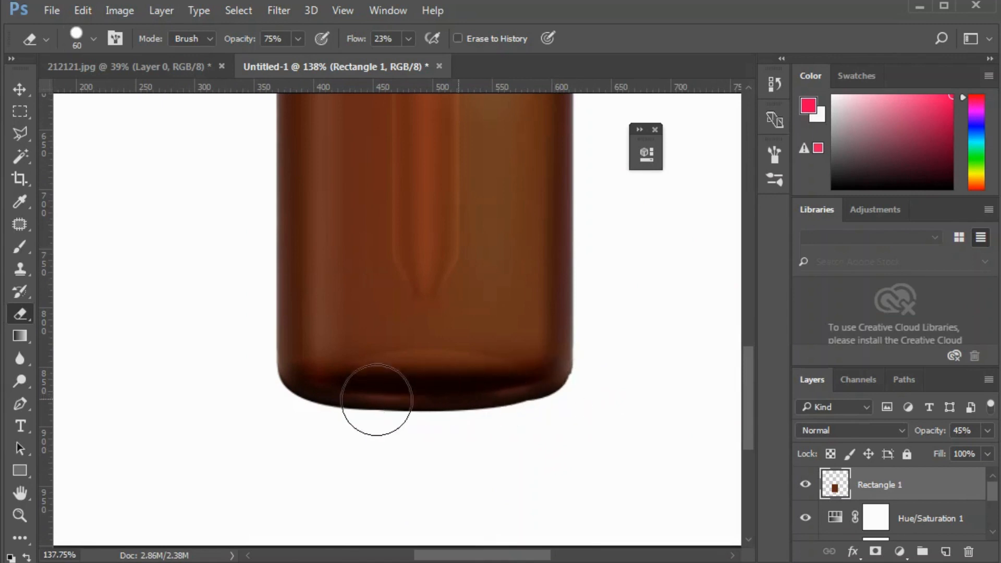
pyautogui.scroll(-5, 313, 407)
pyautogui.scroll(-5, 324, 414)
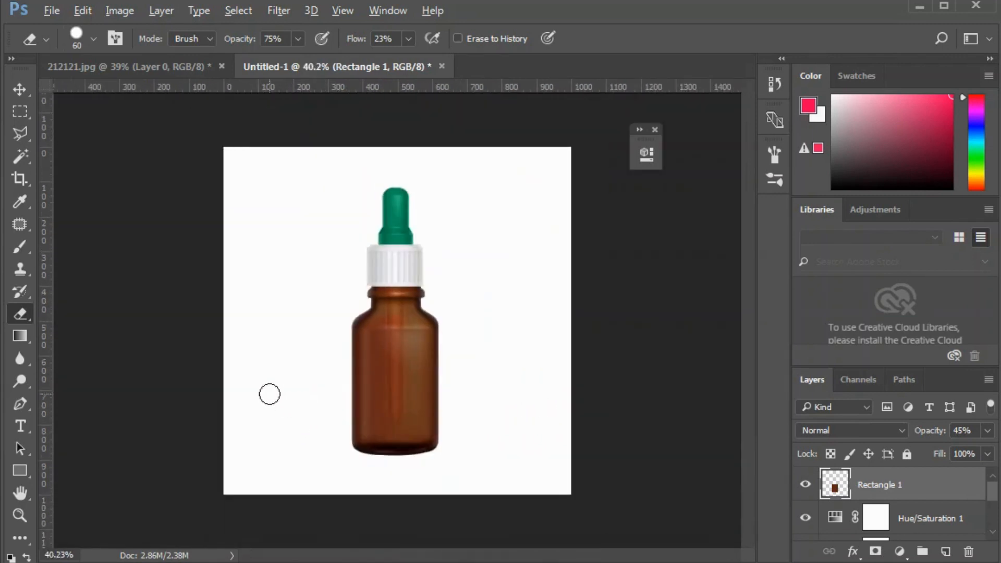
pyautogui.press('v')
pyautogui.hotkey('alt', 'v')
pyautogui.click(167, 259)
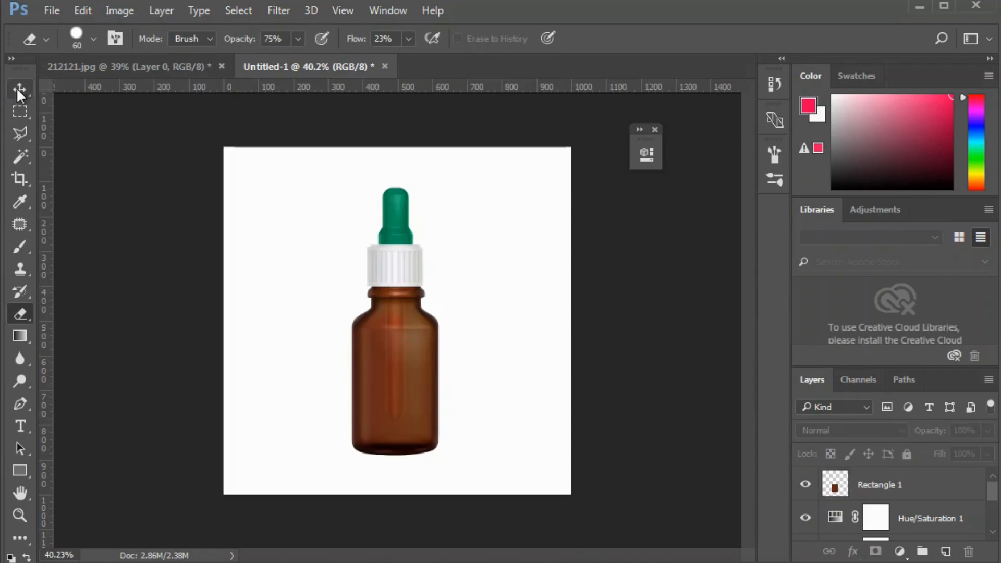
pyautogui.click(246, 306)
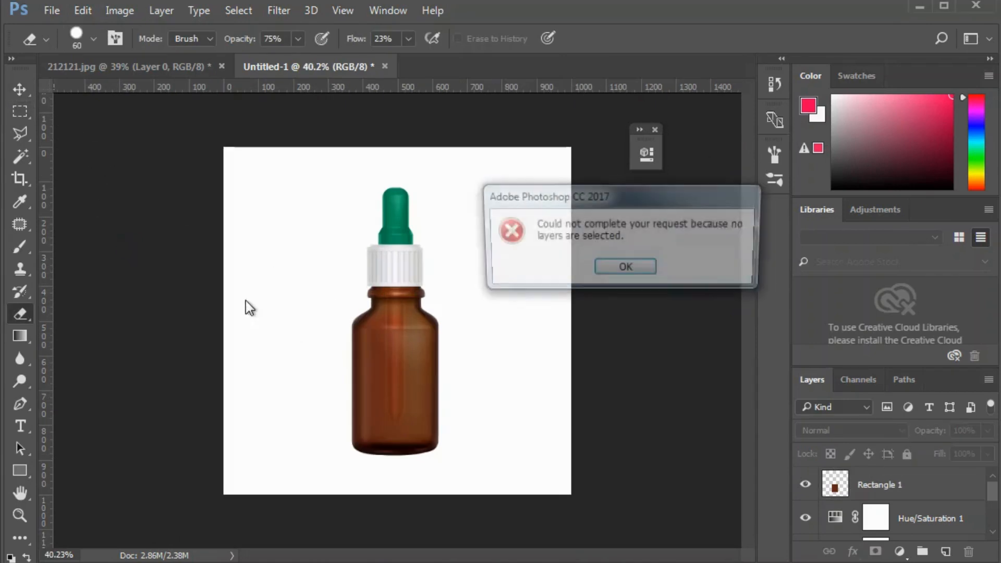
pyautogui.click(628, 271)
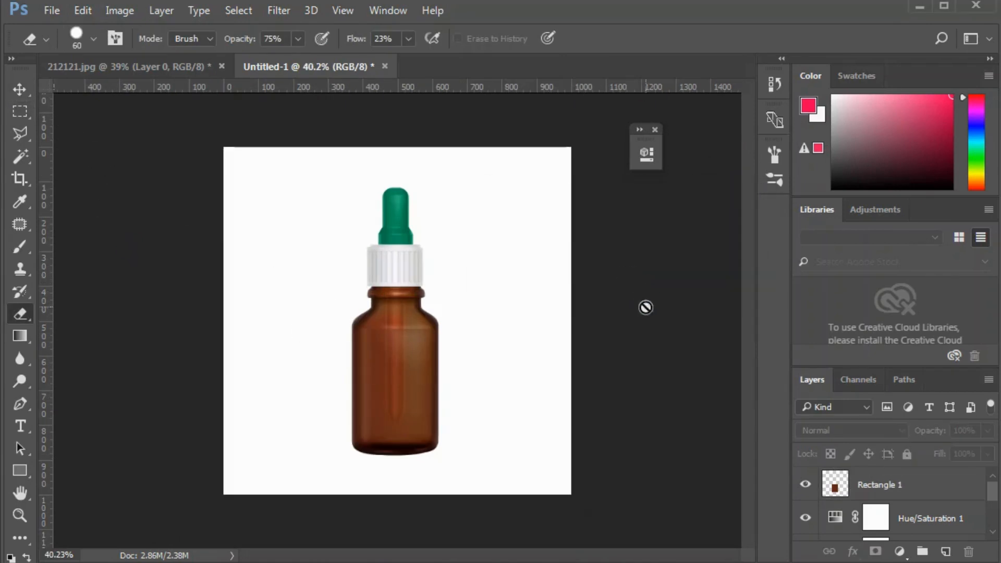
# Select all layers from Rectangle 1 down to Layer 1 and group them
pyautogui.click(945, 496)
pyautogui.scroll(-3, 938, 492)
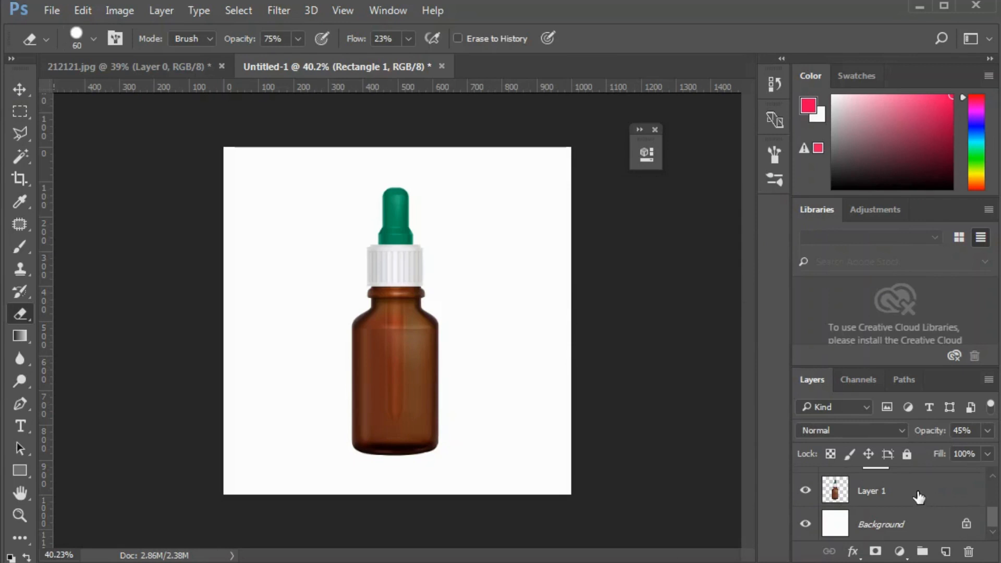
pyautogui.keyDown('shift'); pyautogui.click(919, 497); pyautogui.keyUp('shift')
pyautogui.scroll(3, 918, 497)
pyautogui.hotkey('ctrl', 'g')
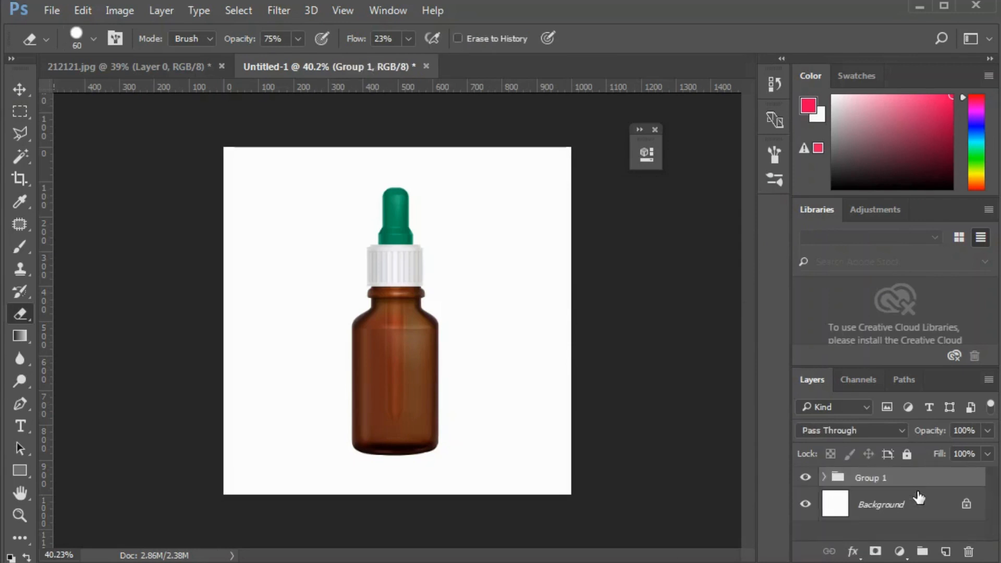
# Merge Group 1 into a single layer and give it a drop shadow with a distance of 7 px
pyautogui.hotkey('ctrl', 'e')
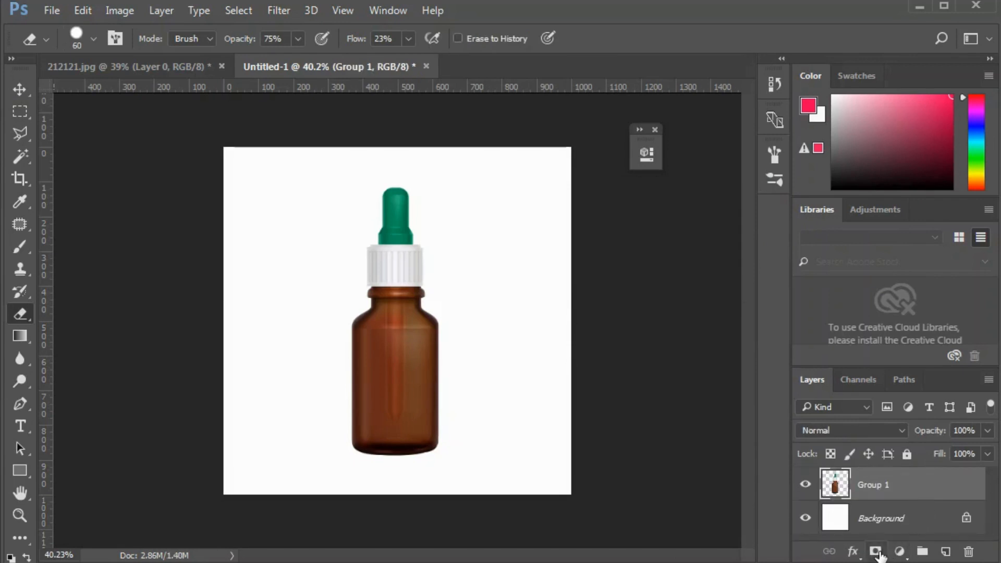
pyautogui.click(852, 551)
pyautogui.click(845, 538)
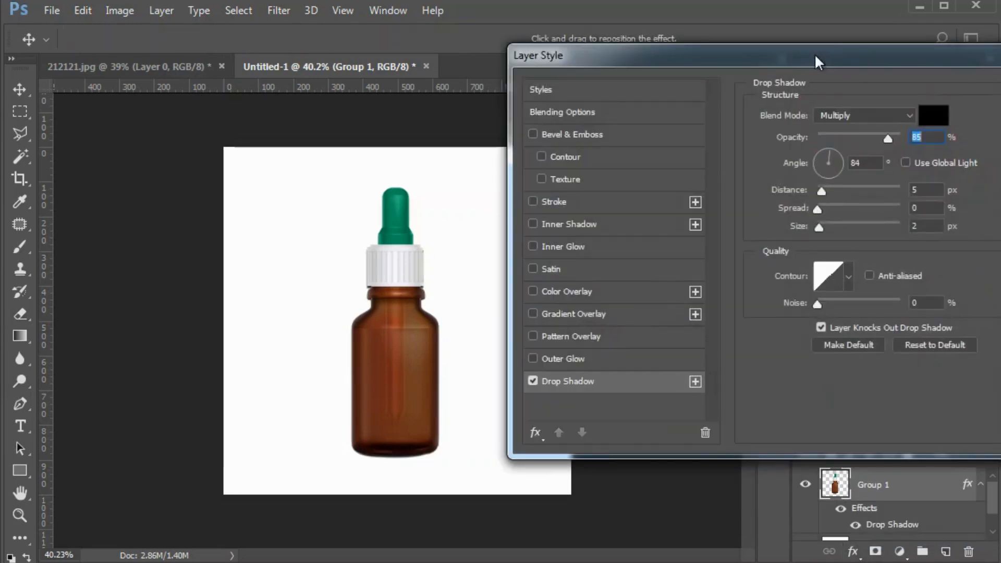
pyautogui.moveTo(814, 53); pyautogui.dragTo(804, 8)
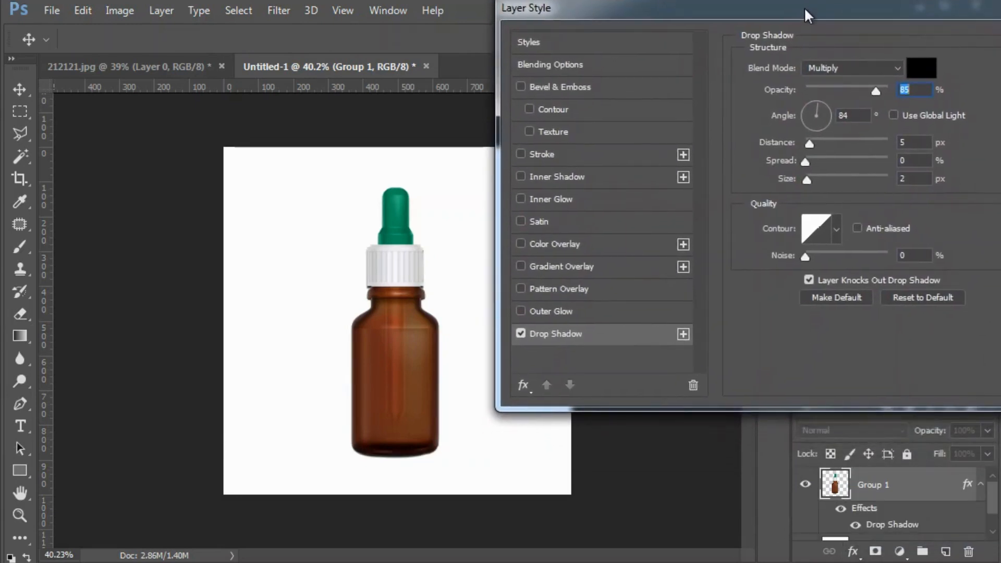
pyautogui.moveTo(809, 142); pyautogui.dragTo(812, 142)
pyautogui.moveTo(809, 142); pyautogui.dragTo(811, 142)
# Compare the bottle with its drop shadow switched off and on, leaving the effect enabled
pyautogui.click(521, 332)
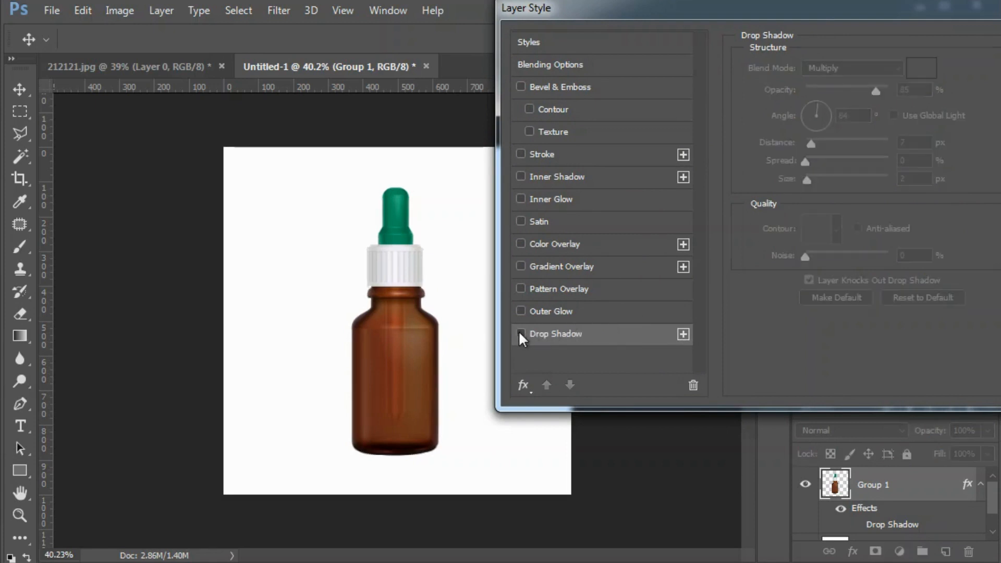
pyautogui.click(519, 332)
pyautogui.click(519, 332)
pyautogui.click(519, 333)
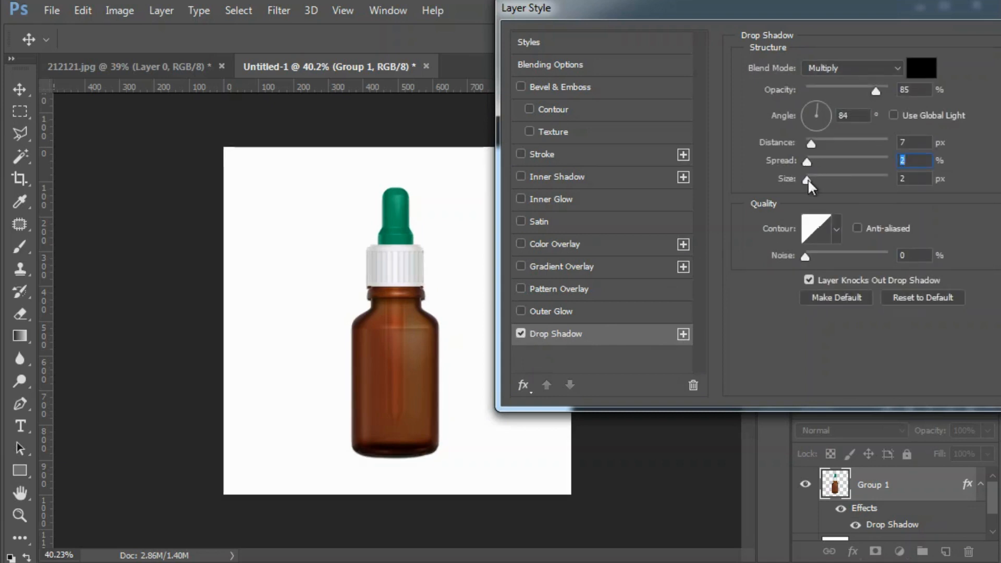
# Set the drop shadow's spread to 2% and size to 16 px, and apply the layer style
pyautogui.moveTo(807, 179); pyautogui.dragTo(814, 177)
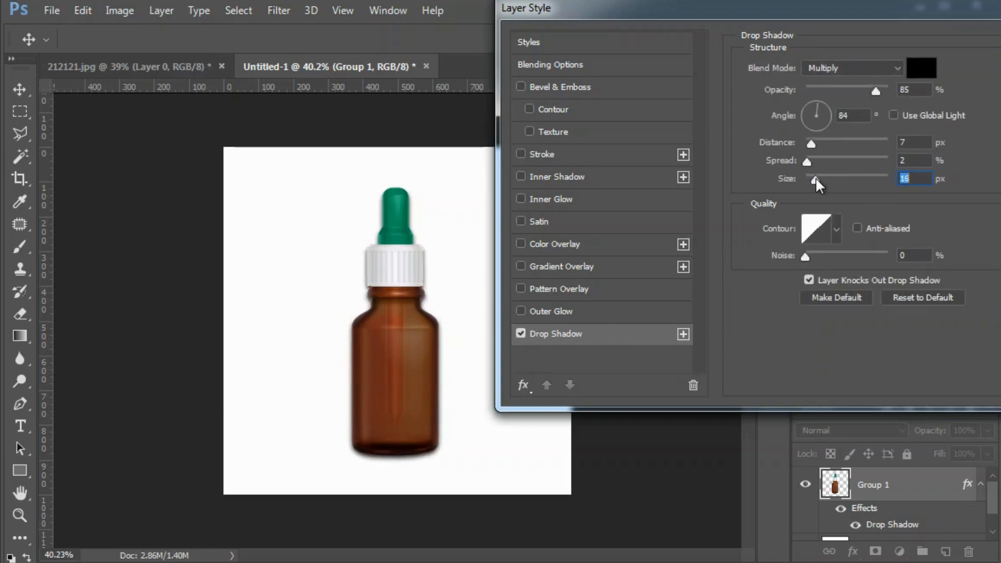
pyautogui.moveTo(828, 15); pyautogui.dragTo(704, 11)
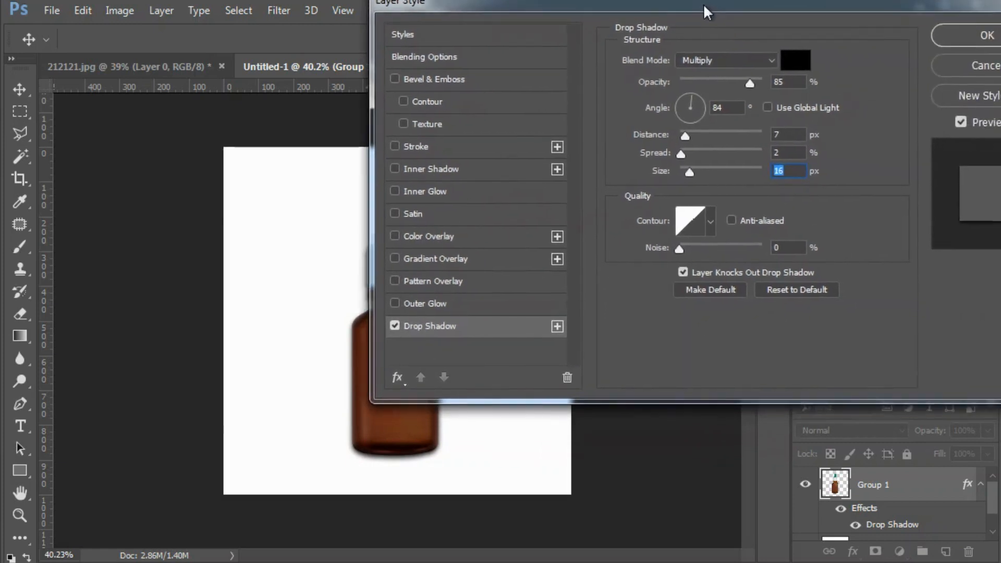
pyautogui.click(980, 35)
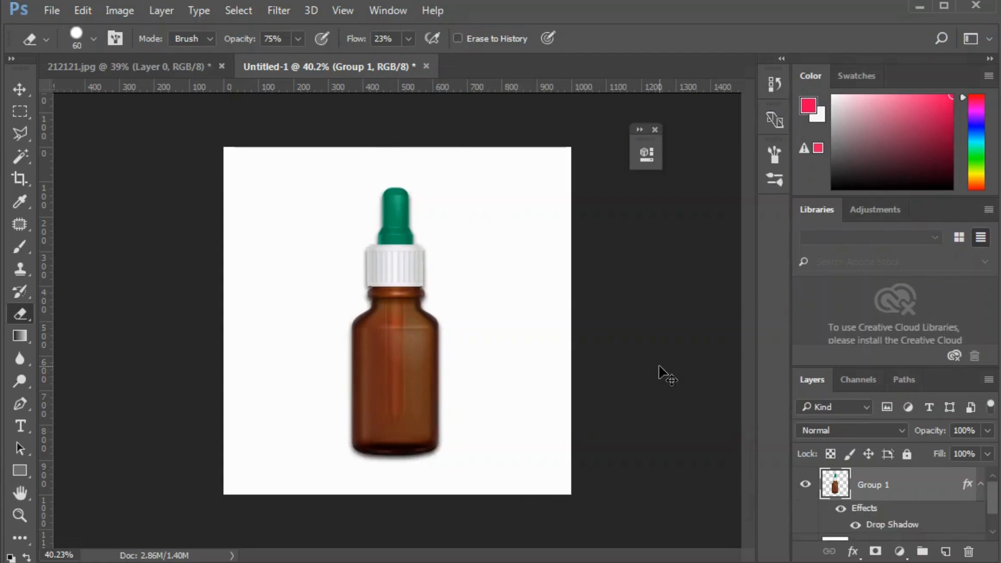
pyautogui.press('v')
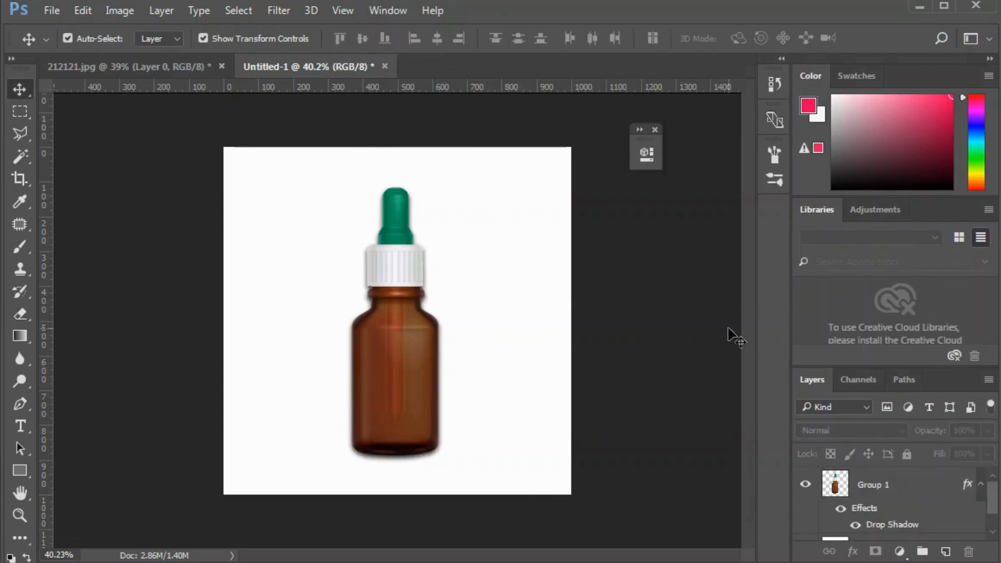